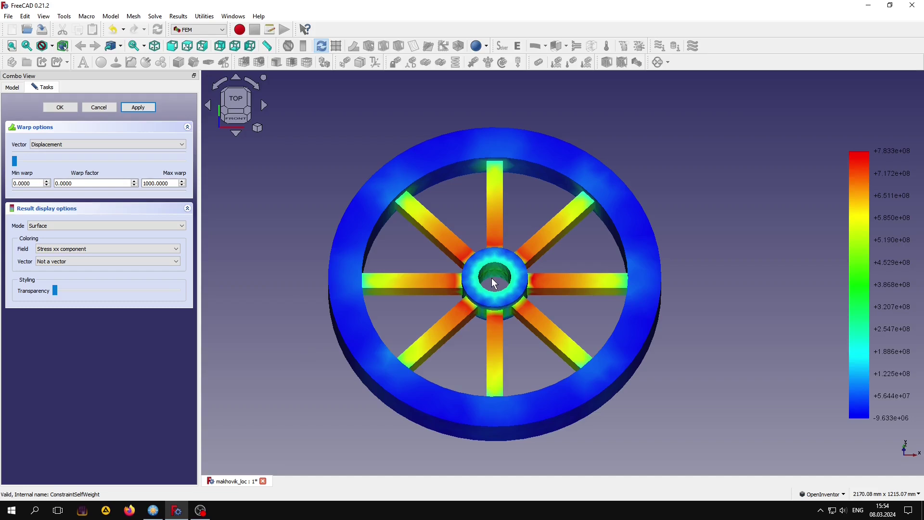
- Zoom out and raise the Stress xx result's warp factor to 1000 to show the wavy deformation
scroll(493, 280, down, 2)
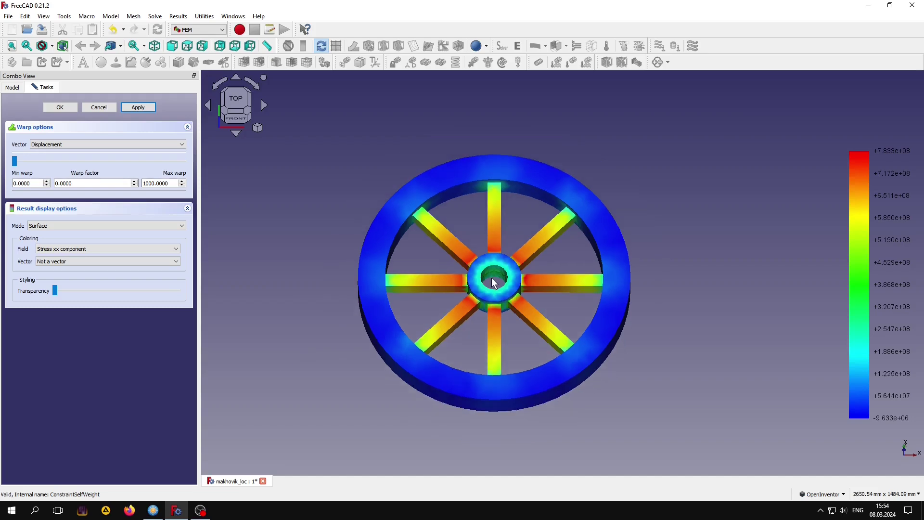
scroll(494, 280, down, 2)
scroll(494, 280, down, 1)
scroll(493, 280, down, 1)
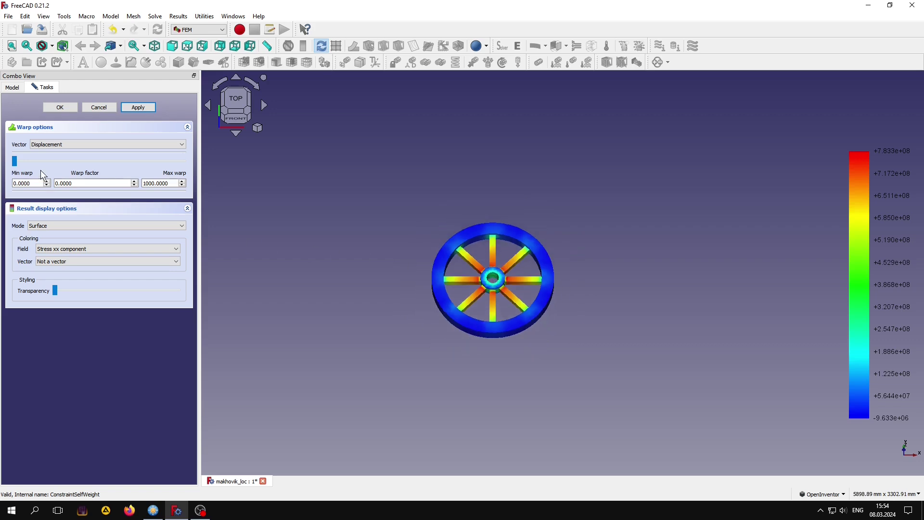
drag(14, 161, 193, 172)
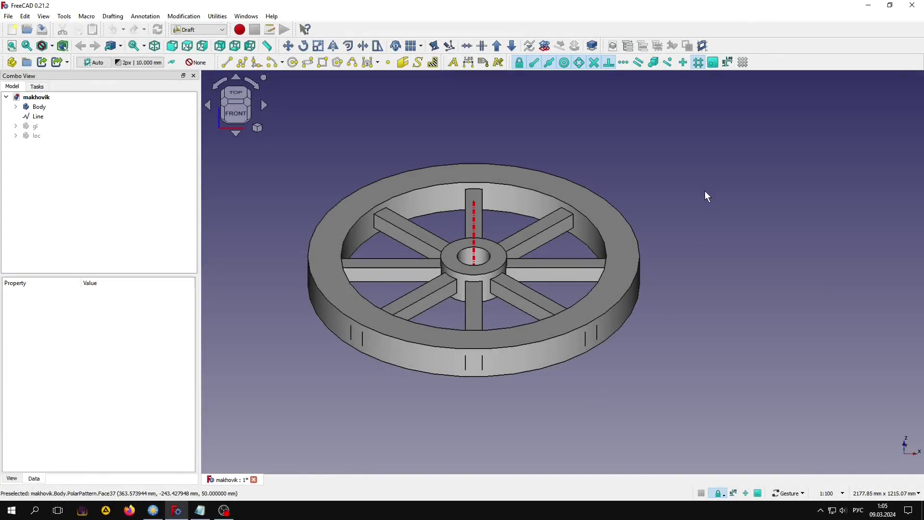
drag(704, 191, 692, 284)
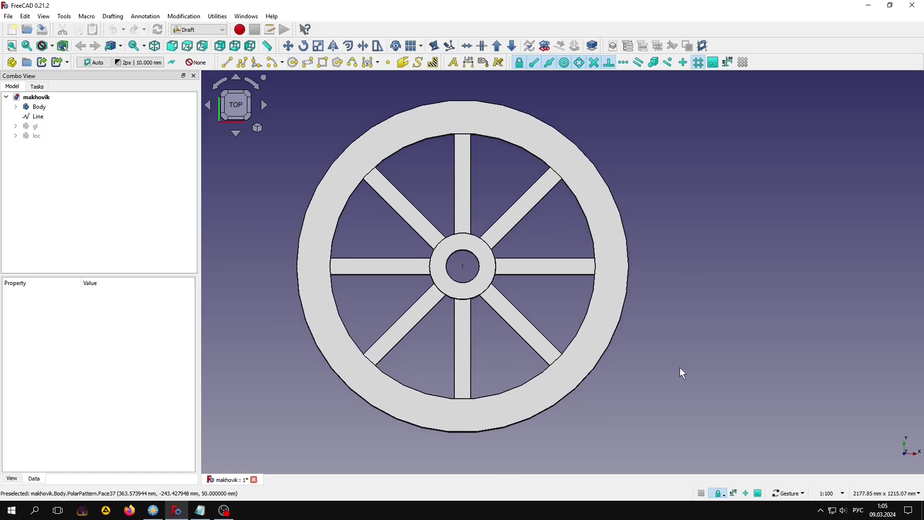
click(32, 127)
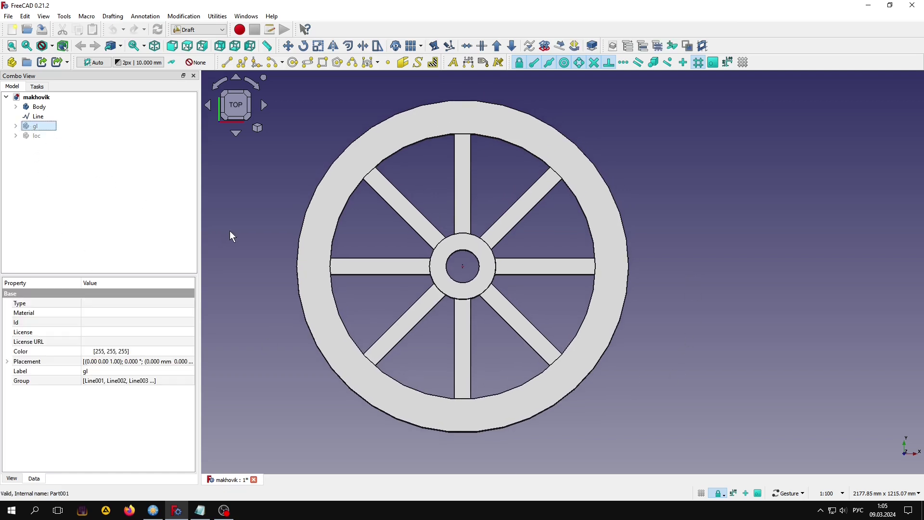
click(233, 250)
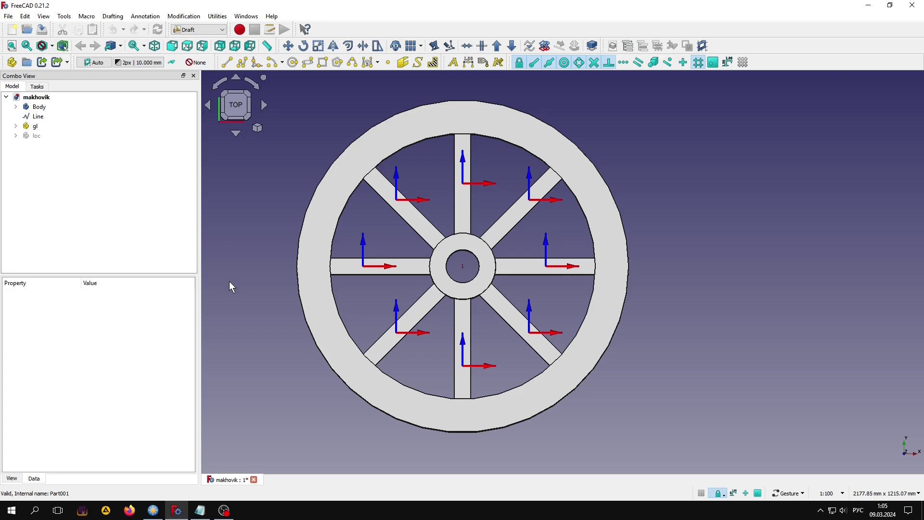
click(36, 135)
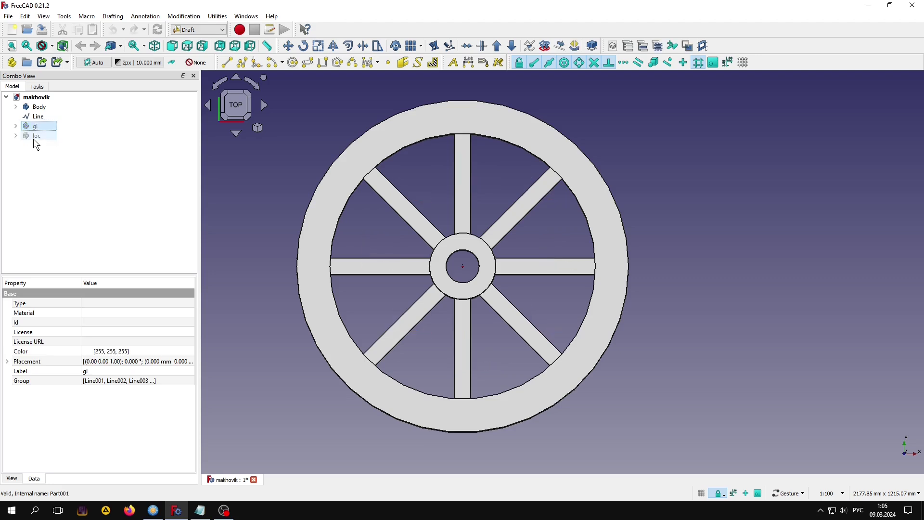
- Show the loc group's local axis lines on the flywheel, then hide them again
key(space)
click(225, 274)
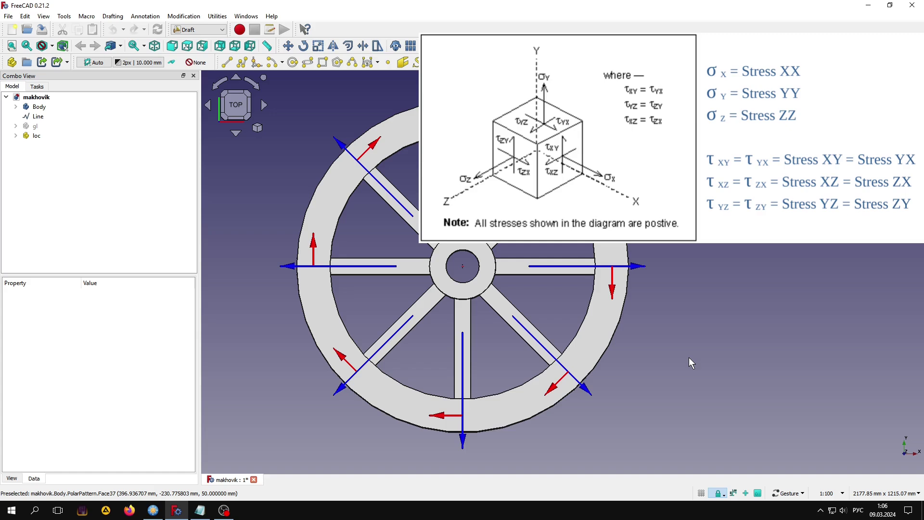
click(36, 135)
key(space)
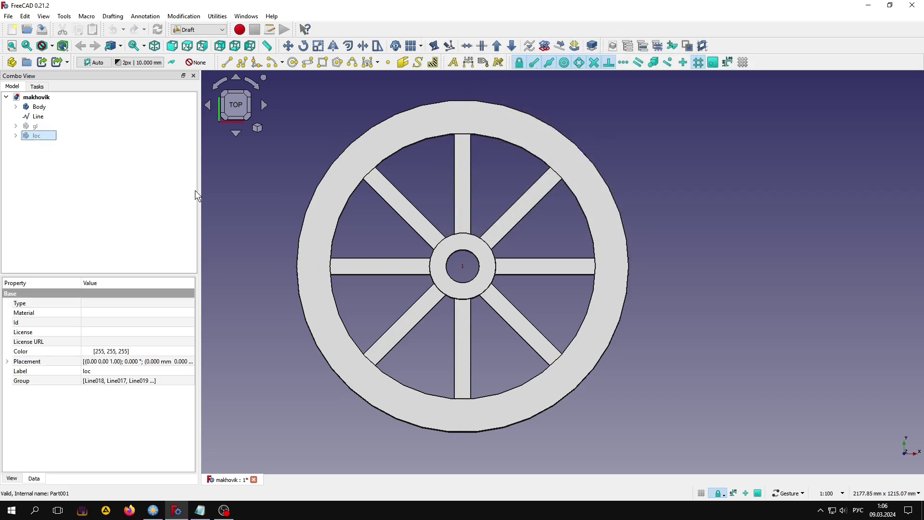
- Switch to the FEM workbench and create a new Analysis with a CalculiX solver
click(206, 30)
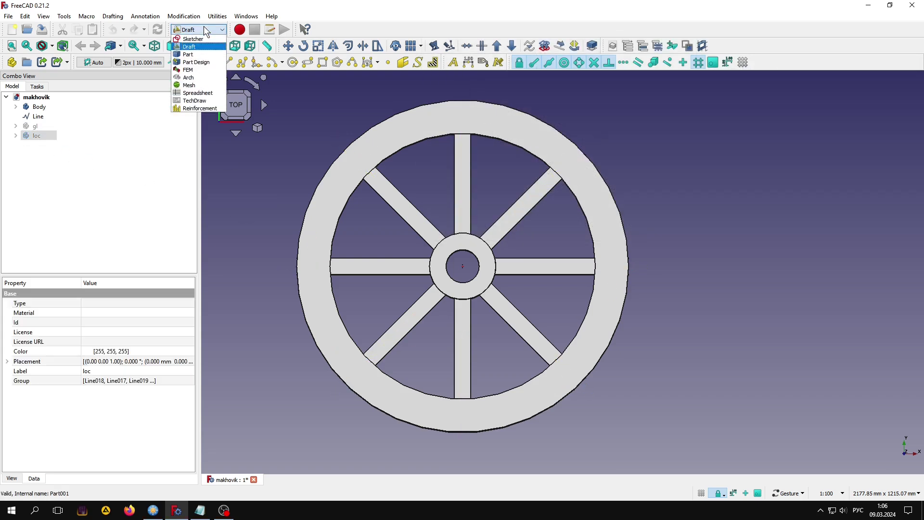
click(197, 70)
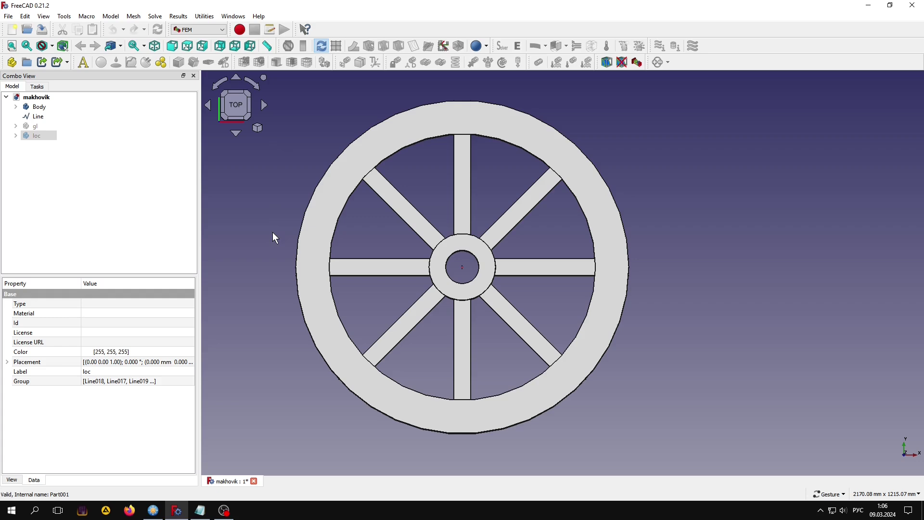
click(83, 62)
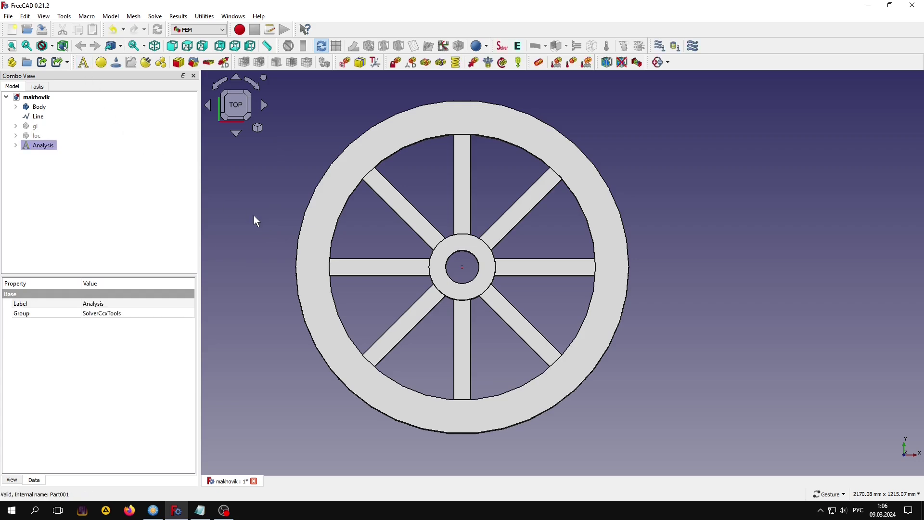
- Select the flywheel Body and start a Gmsh mesh from its shape
mouse_move(256, 221)
mouse_down()
mouse_move(257, 258)
mouse_move(257, 226)
mouse_up()
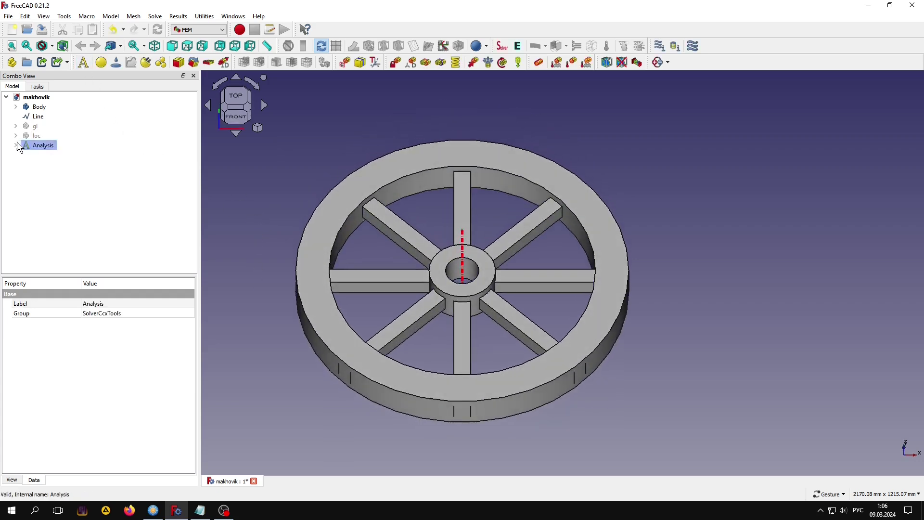
click(15, 145)
click(92, 189)
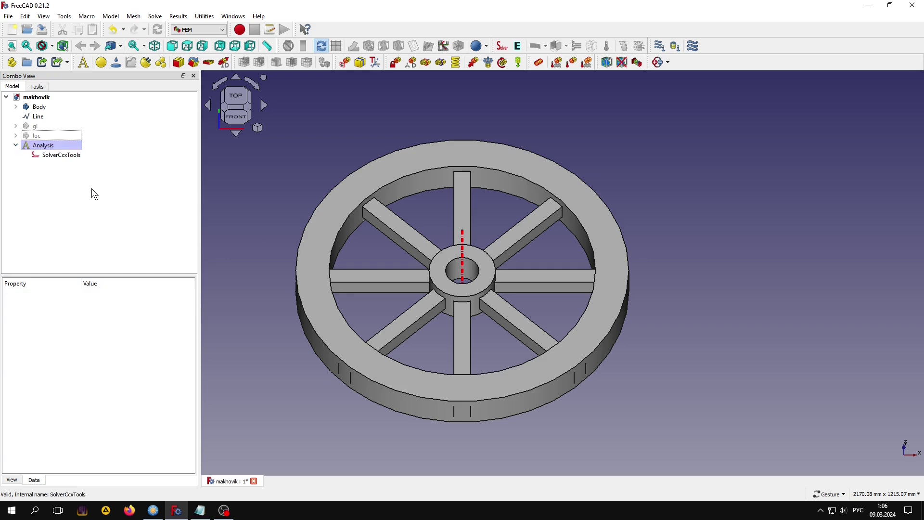
click(56, 107)
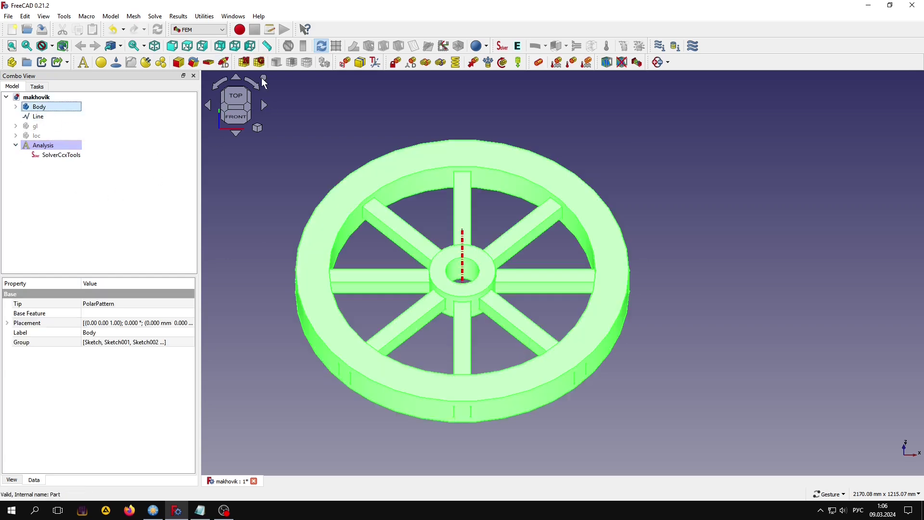
click(259, 63)
- Create the Gmsh mesh object and set its Mesh Size From Curvature to 36
click(60, 107)
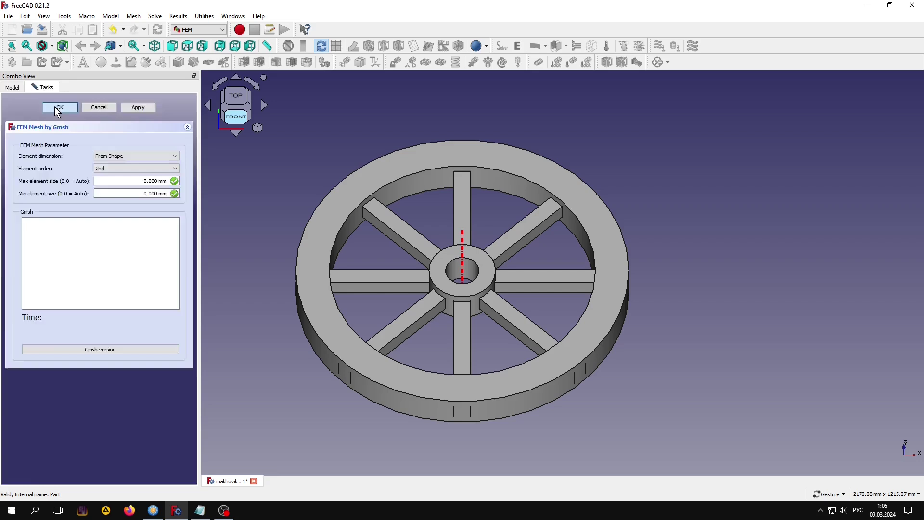
click(57, 165)
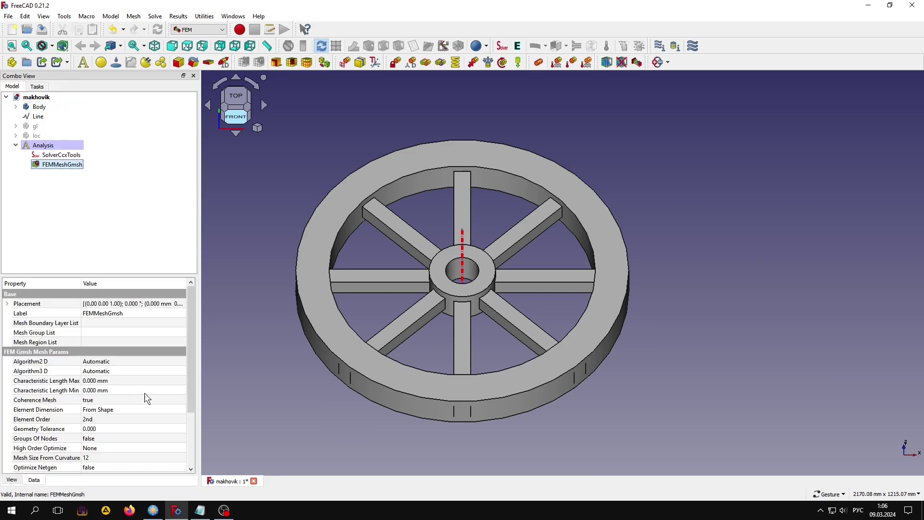
scroll(146, 395, down, 3)
click(108, 381)
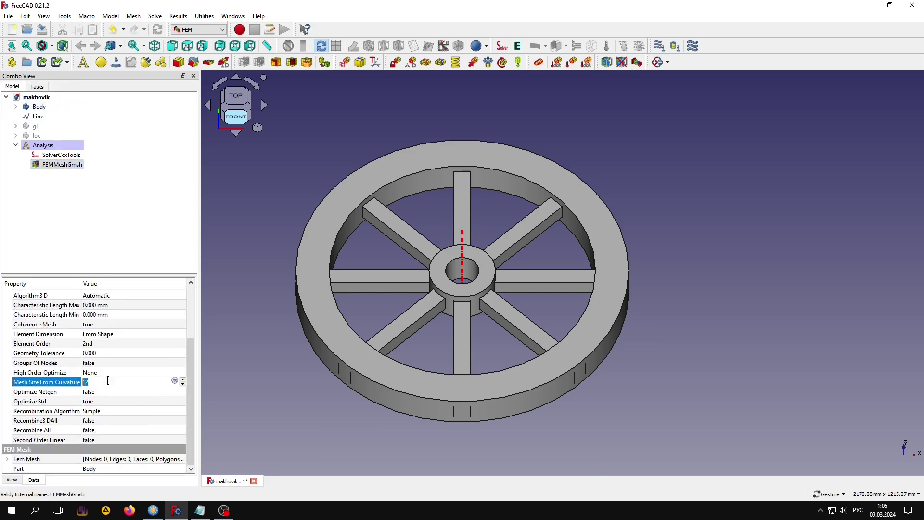
text(36)
click(257, 381)
- Remesh with 50 mm maximum, 20 mm minimum, first-order elements, then hide the mesh
click(68, 166)
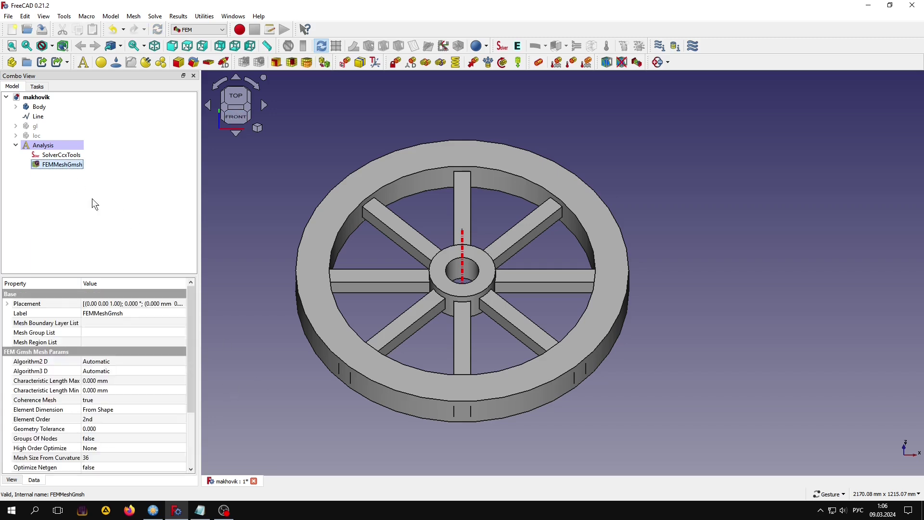
double_click(59, 165)
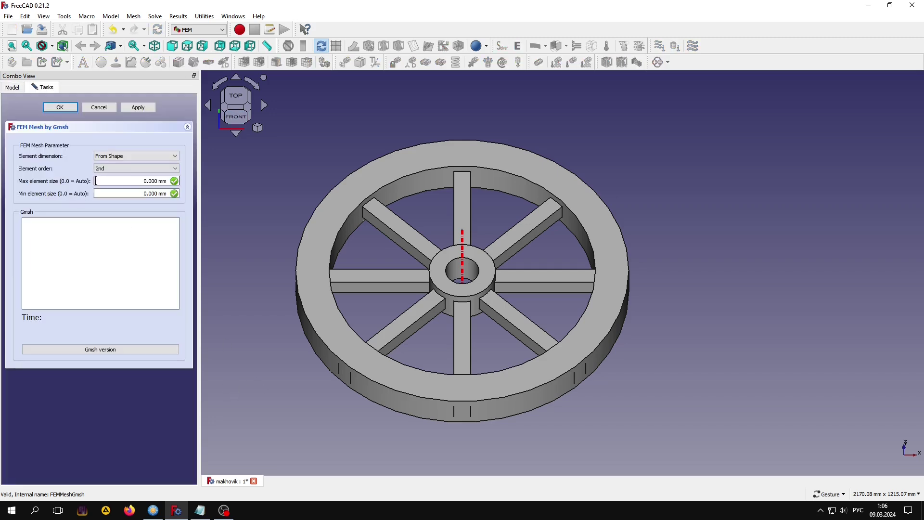
double_click(144, 194)
text(25)
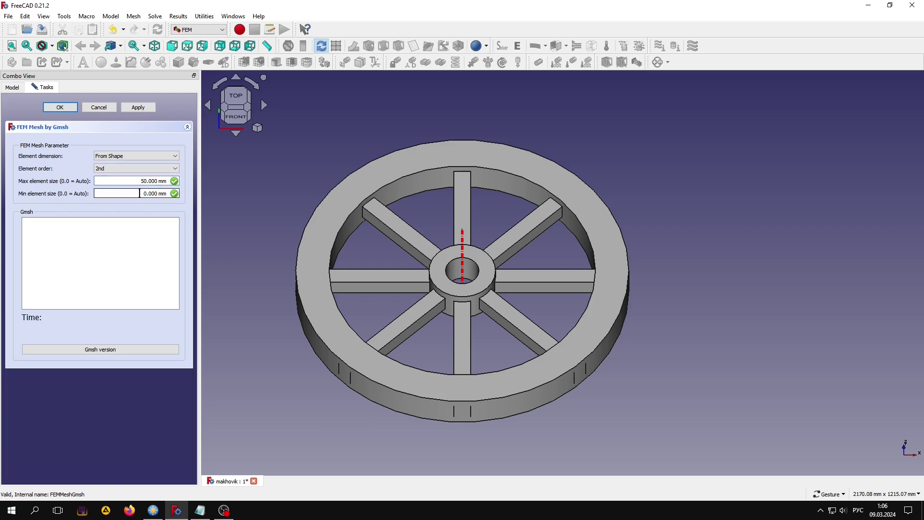
text(20.000)
click(133, 167)
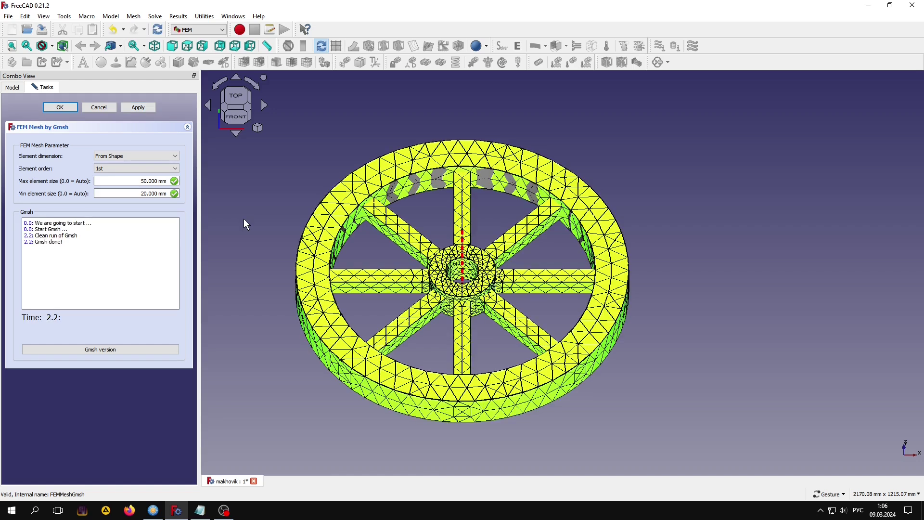
click(60, 107)
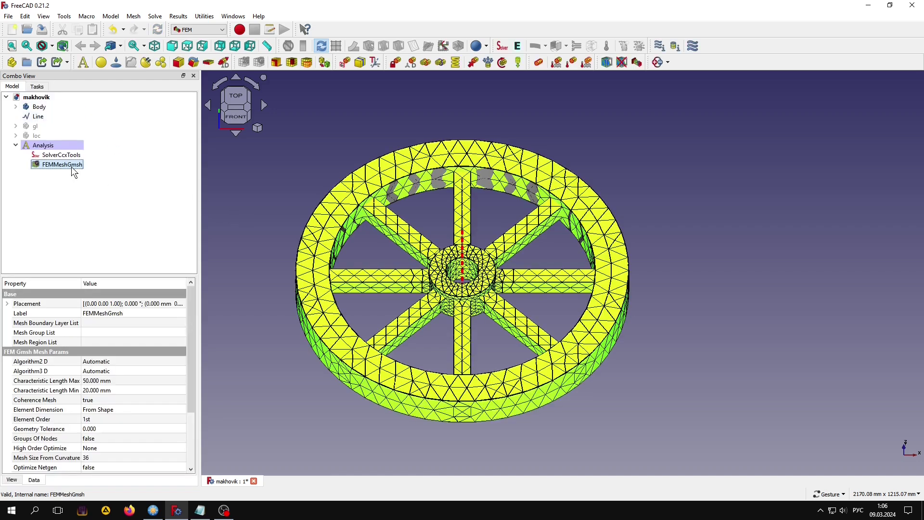
key(space)
click(237, 227)
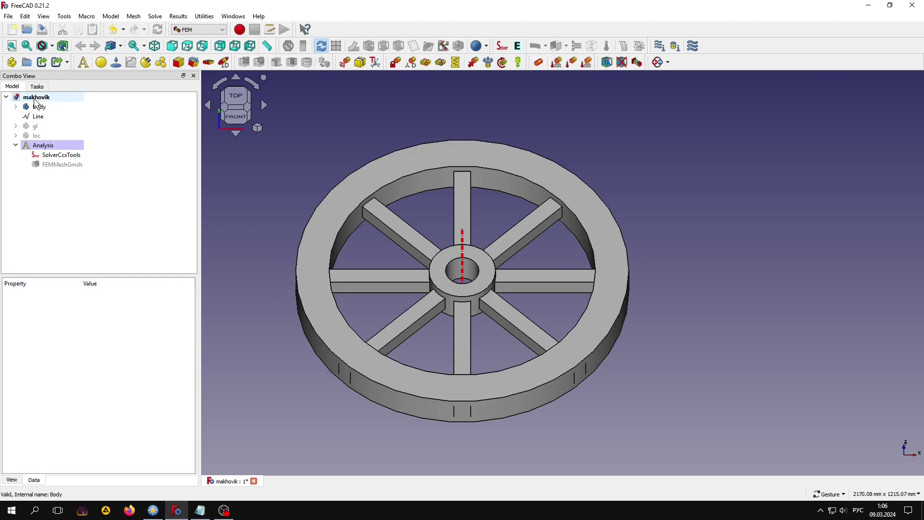
- Add a solid material to the analysis using the CalculiX-Steel material card
click(101, 63)
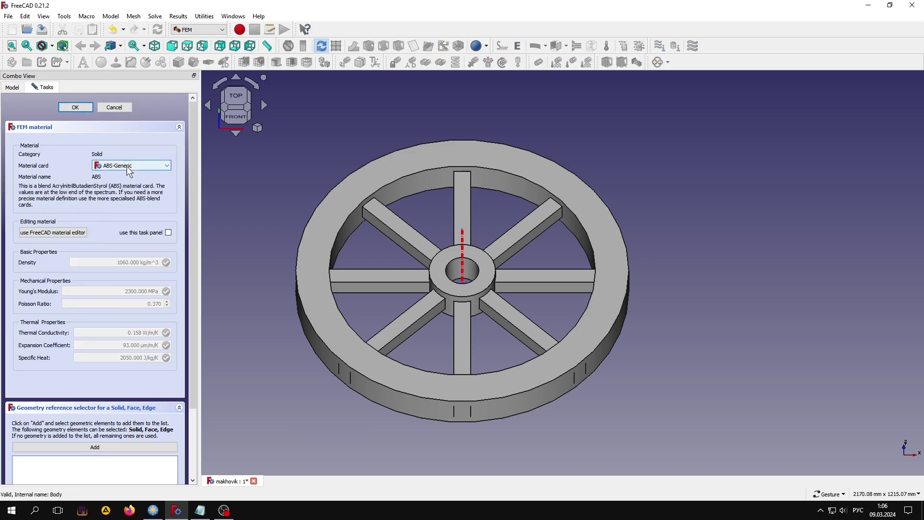
click(131, 166)
scroll(139, 230, down, 2)
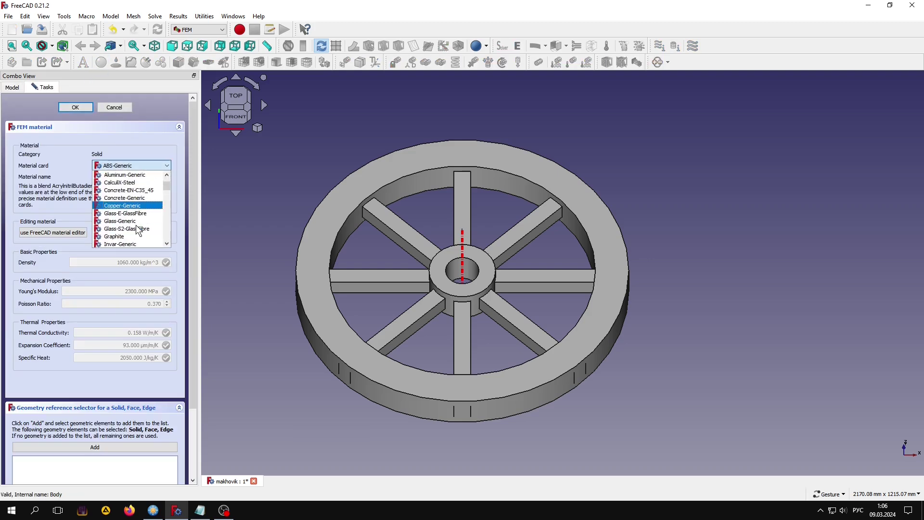
scroll(138, 231, down, 1)
scroll(139, 230, up, 2)
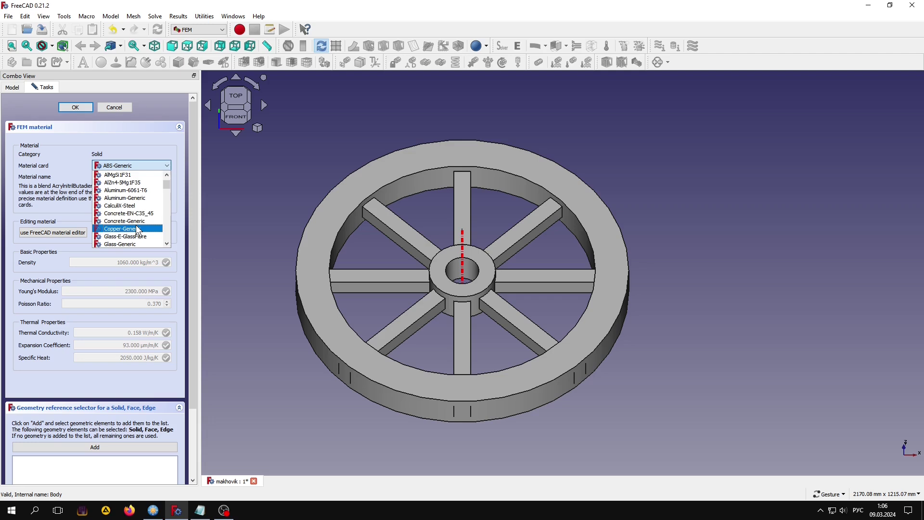
click(123, 203)
click(74, 106)
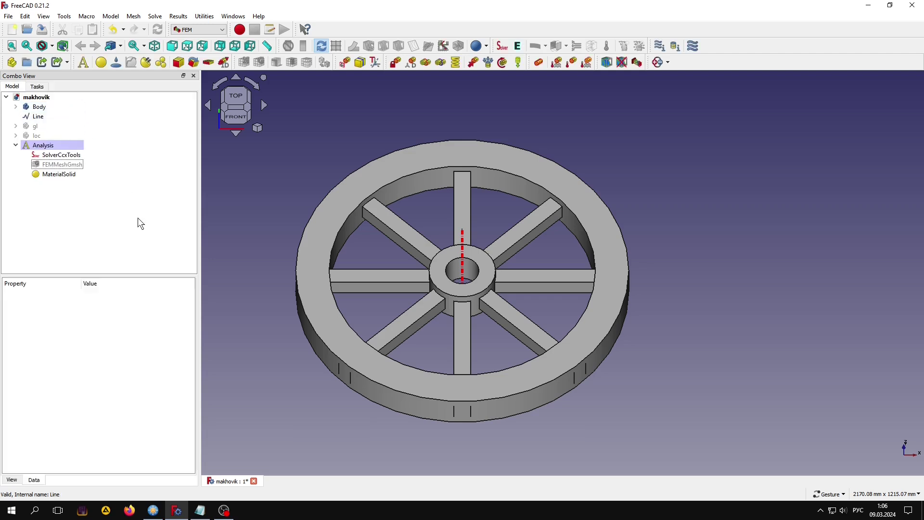
- Add a displacement constraint fixing x, y and z at 0 mm on the hub bore face
click(409, 64)
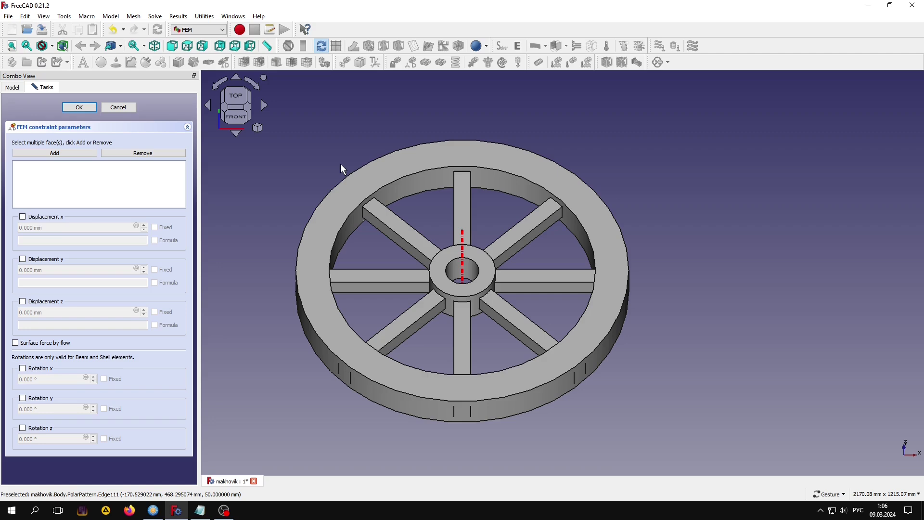
click(23, 217)
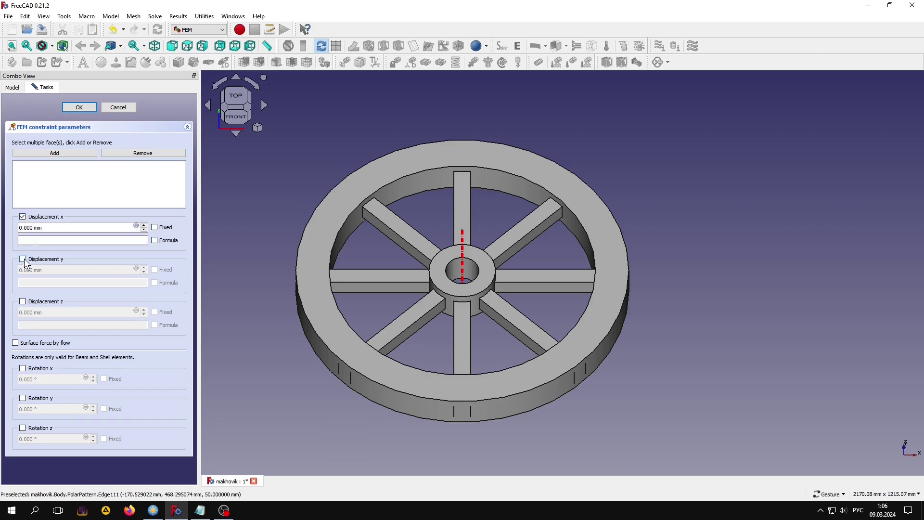
click(23, 259)
click(23, 301)
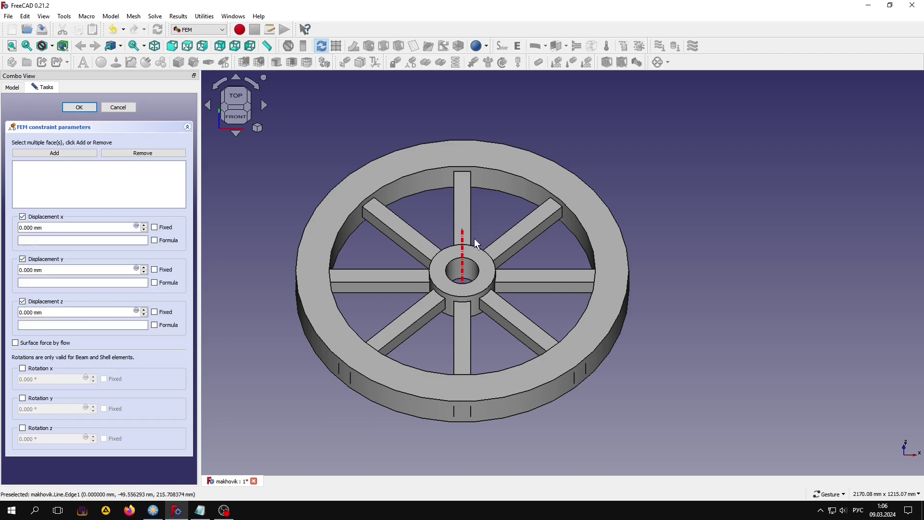
click(81, 153)
click(462, 271)
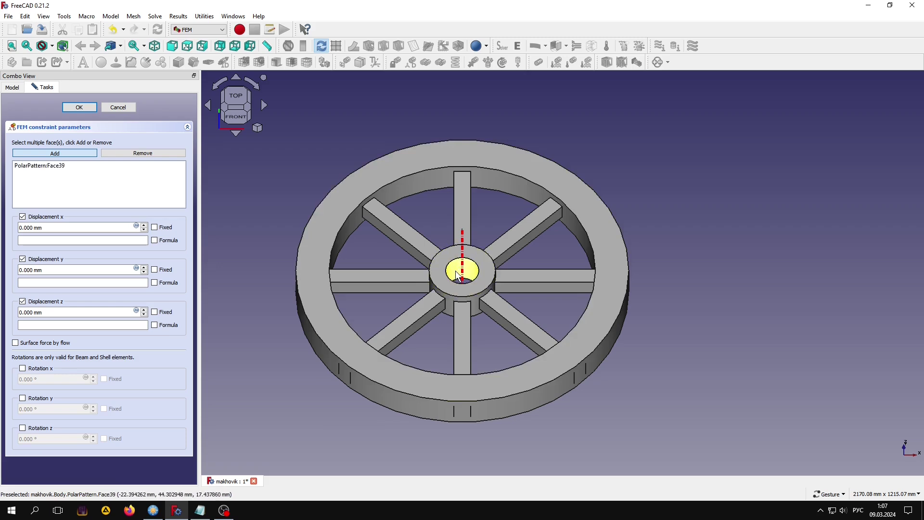
click(84, 109)
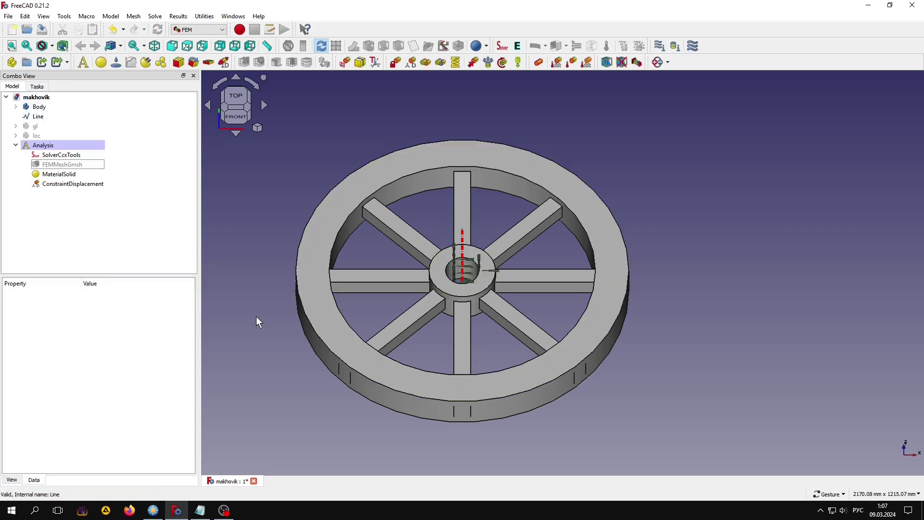
- Add self-weight and a 100 Hz centrifugal load on the wheel solid about the axis line
click(518, 62)
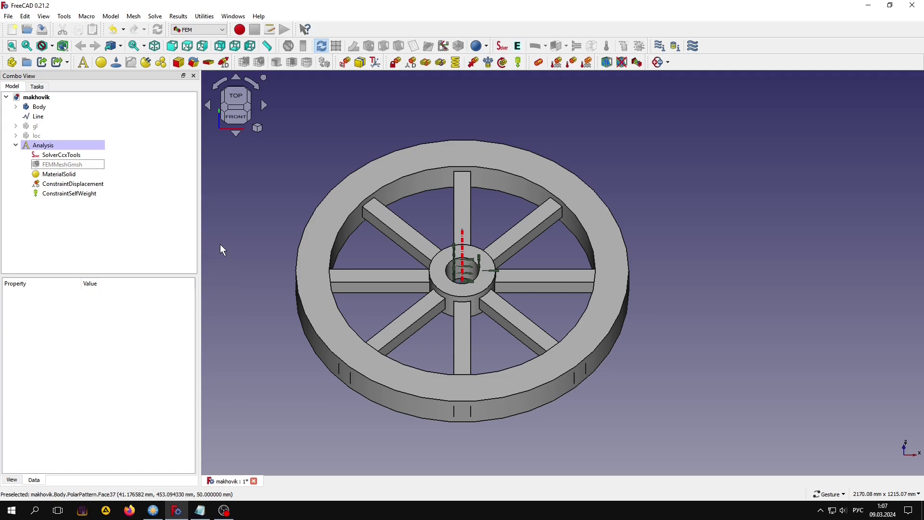
click(503, 63)
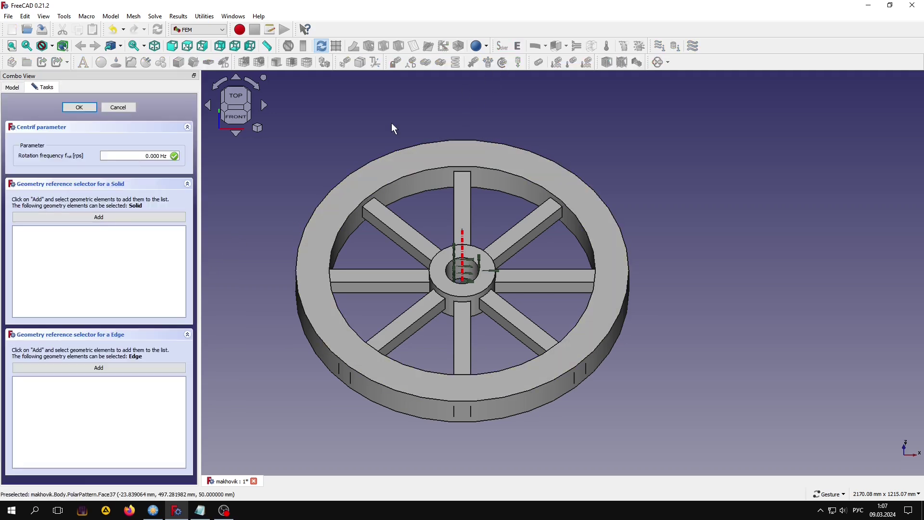
click(134, 155)
text(0)
click(378, 171)
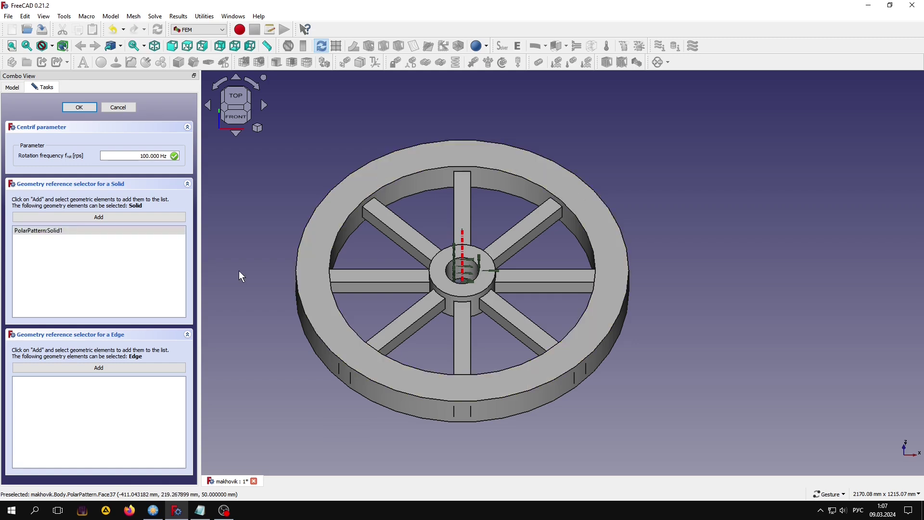
drag(281, 378, 331, 294)
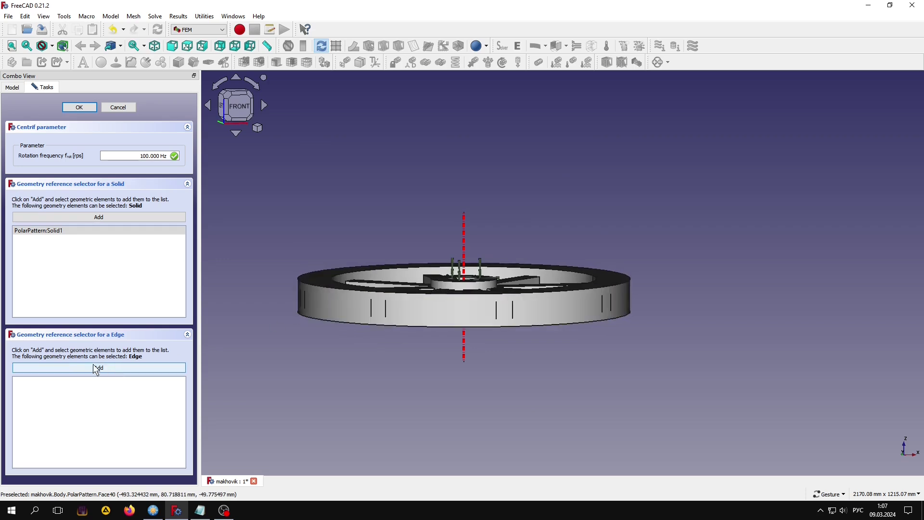
click(464, 236)
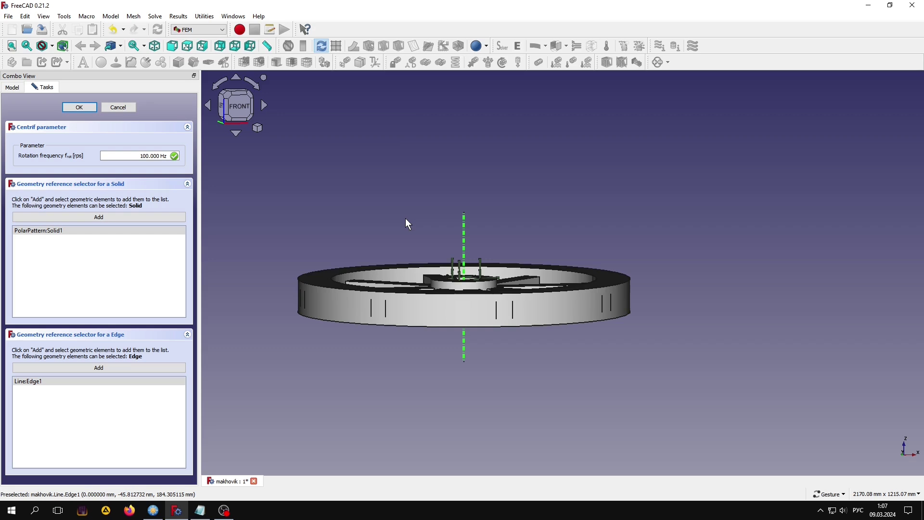
click(88, 108)
- Write the CalculiX solver's .inp file and open FEMMeshGmsh.inp in the editor
drag(387, 150, 387, 191)
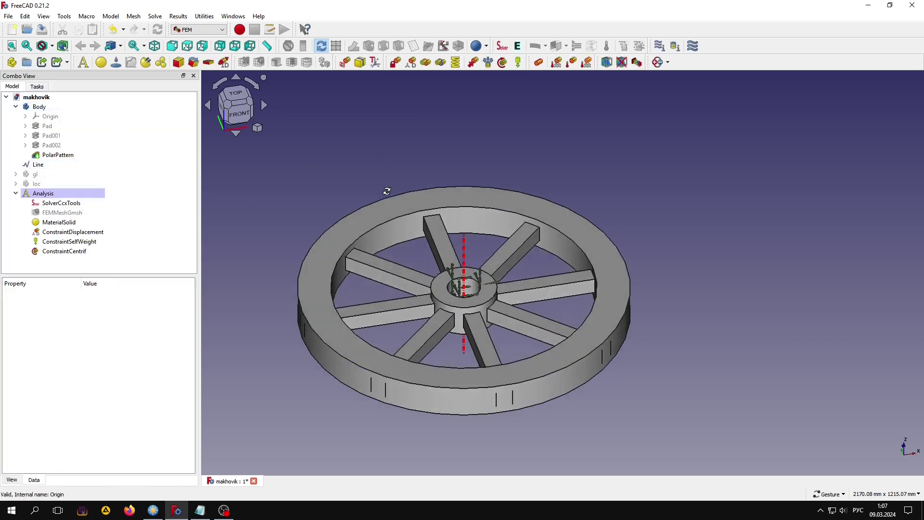
click(61, 202)
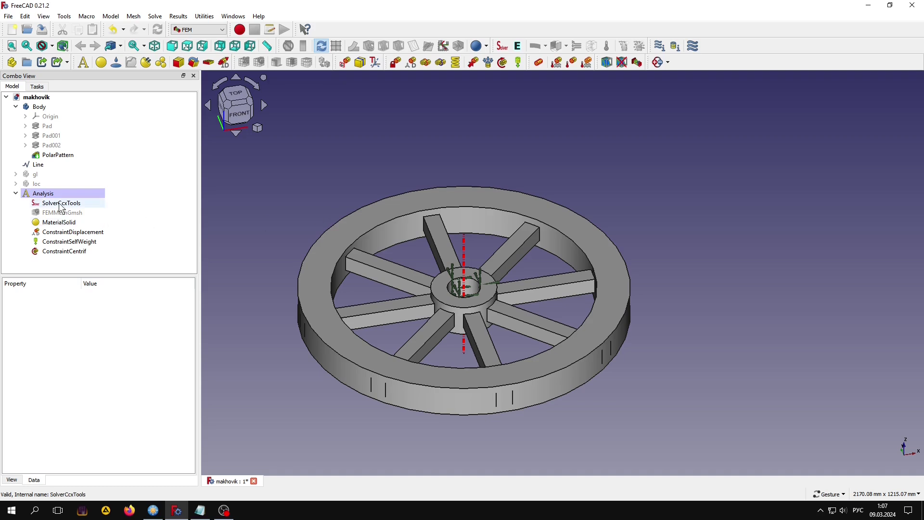
double_click(61, 203)
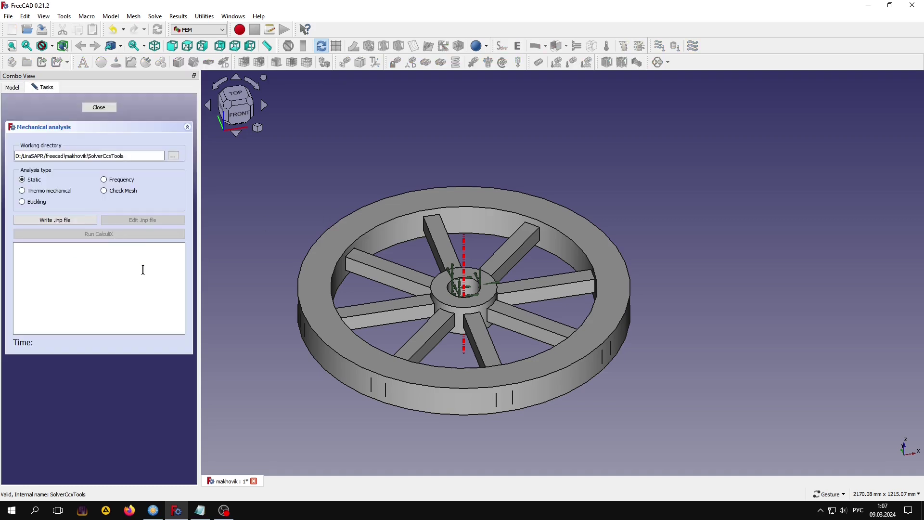
click(48, 220)
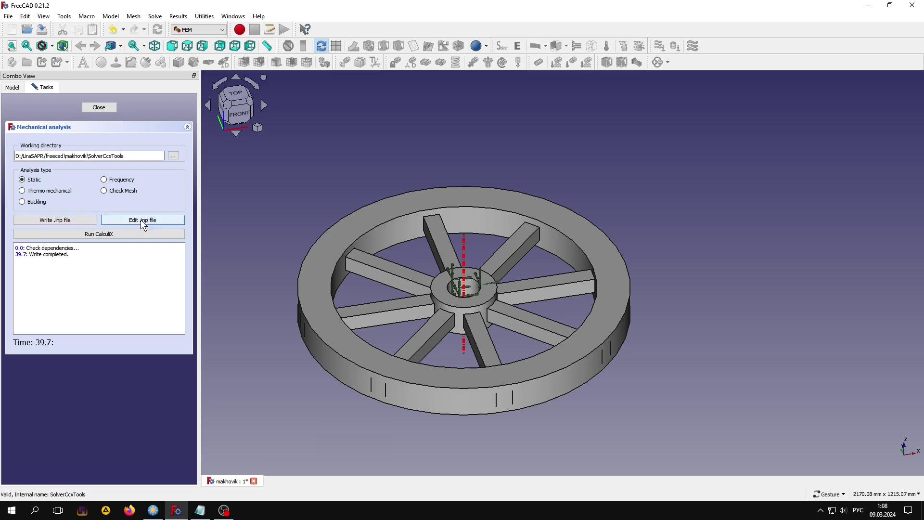
click(141, 219)
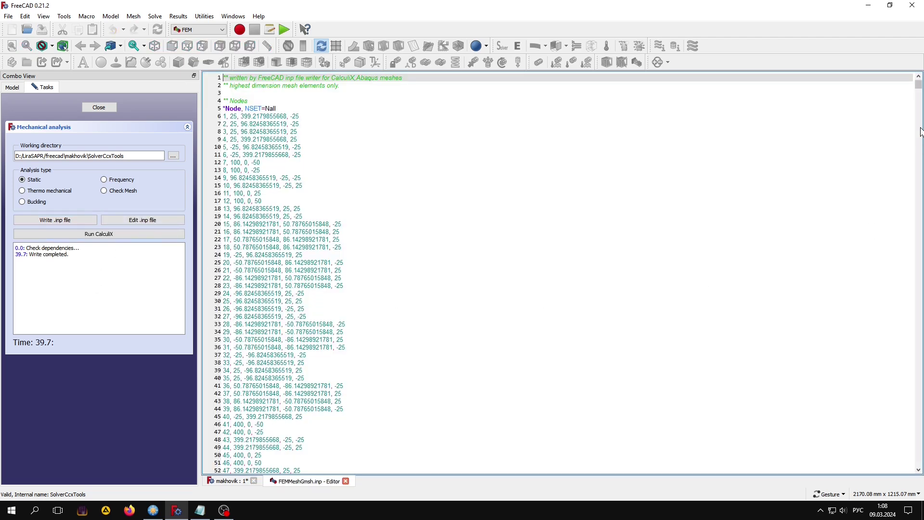
- Scroll the .inp file to the materials section and bring up the SYSTEM_CYLINDRICAL note
drag(921, 90, 922, 464)
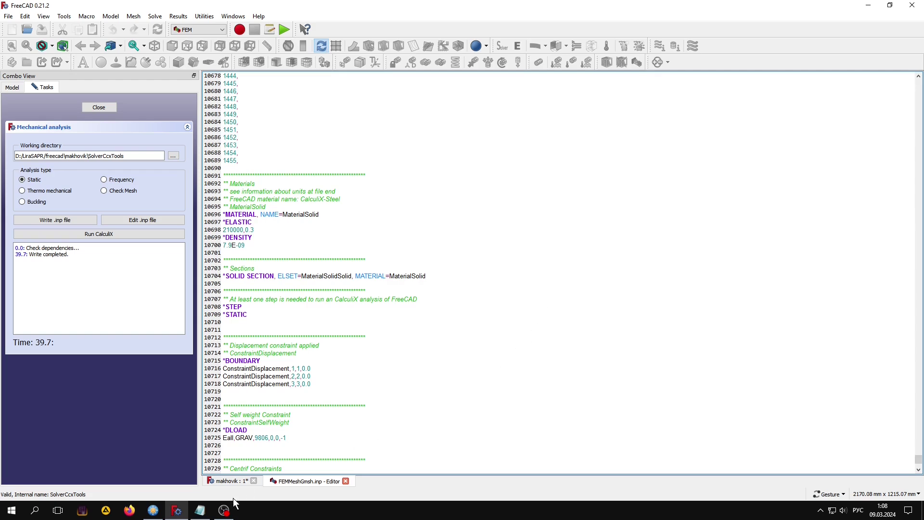
click(203, 513)
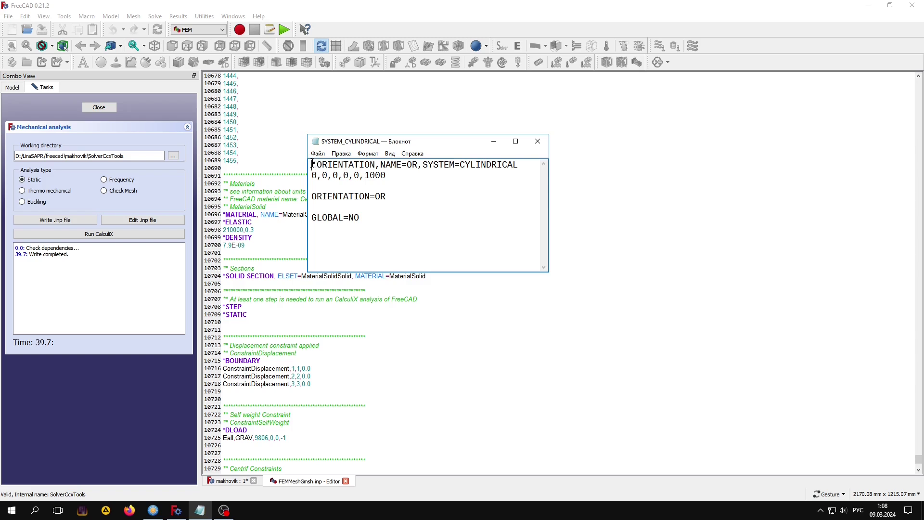
- Paste the ORIENTATION definition line from the note below the 7.9E-09 density value
drag(312, 164, 520, 165)
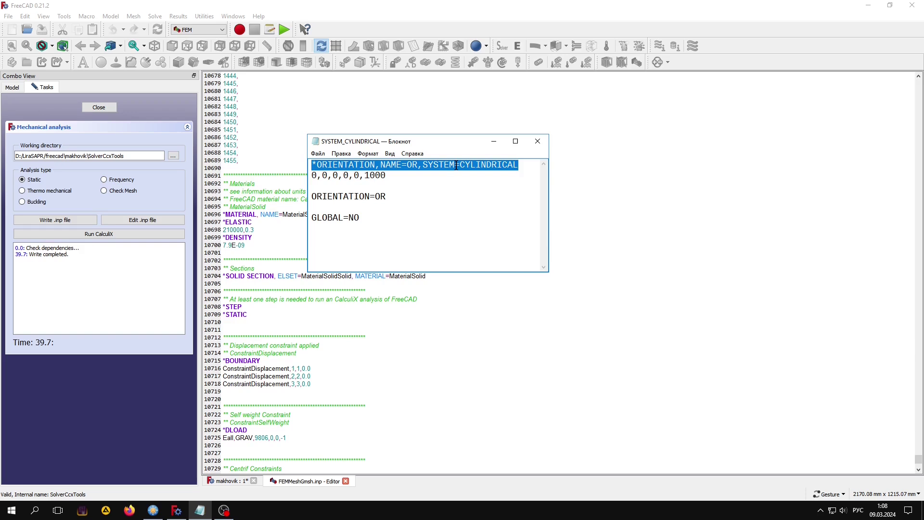
right_click(456, 164)
click(483, 198)
click(260, 245)
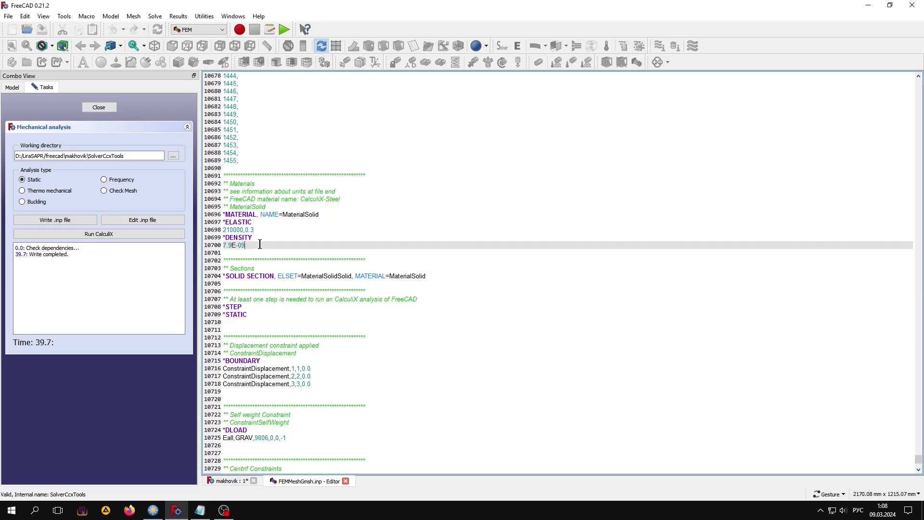
key(Return)
key(Return)
right_click(244, 257)
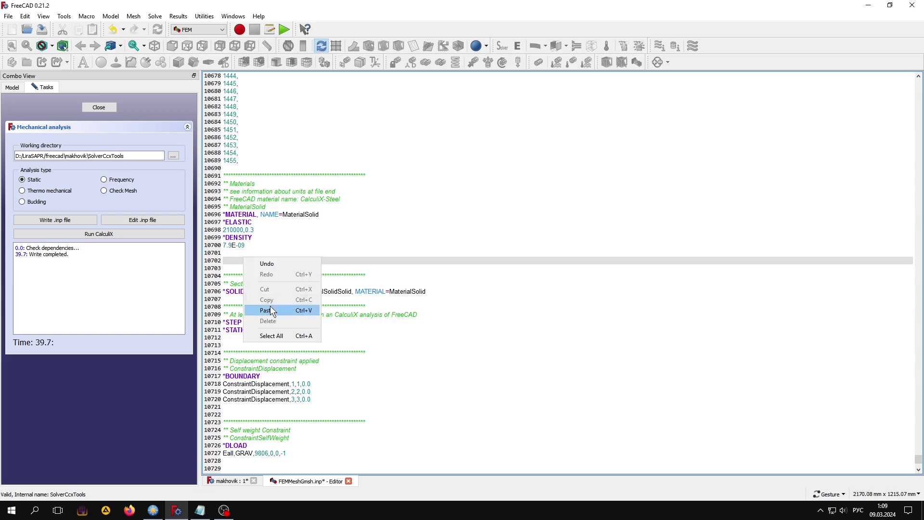
click(273, 311)
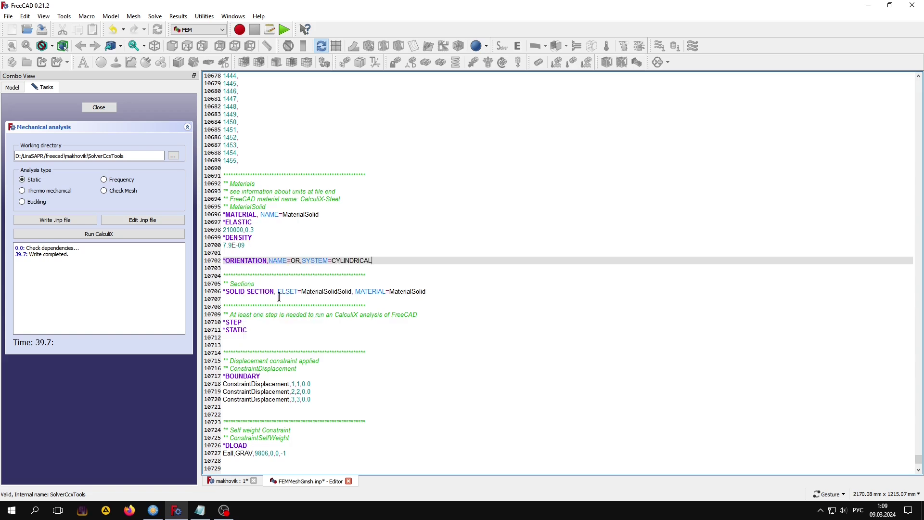
- Add the 0,0,0,0,0,1000 axis coordinates line beneath the ORIENTATION line
click(200, 511)
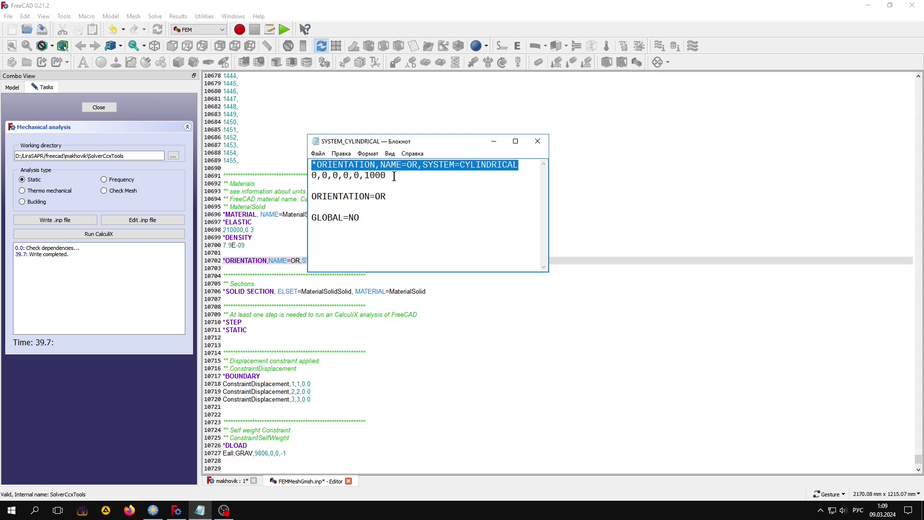
drag(386, 175, 306, 174)
right_click(342, 174)
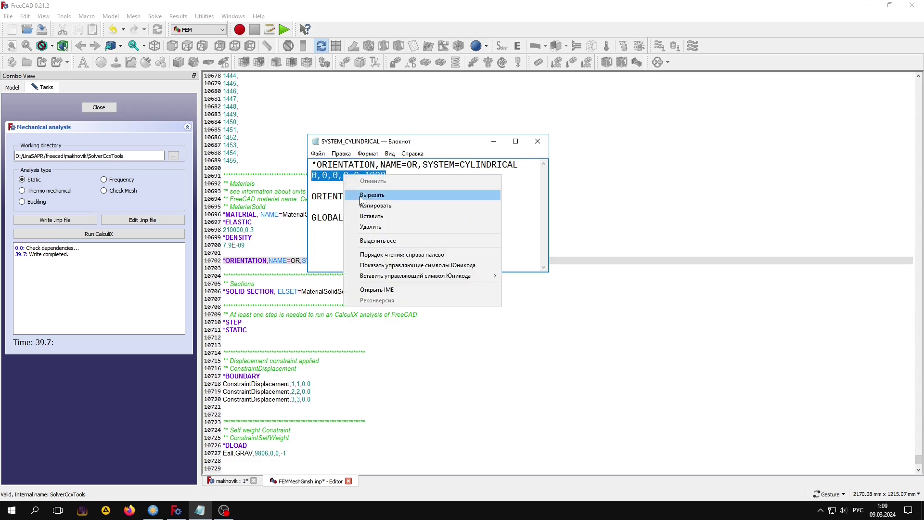
click(365, 209)
click(369, 22)
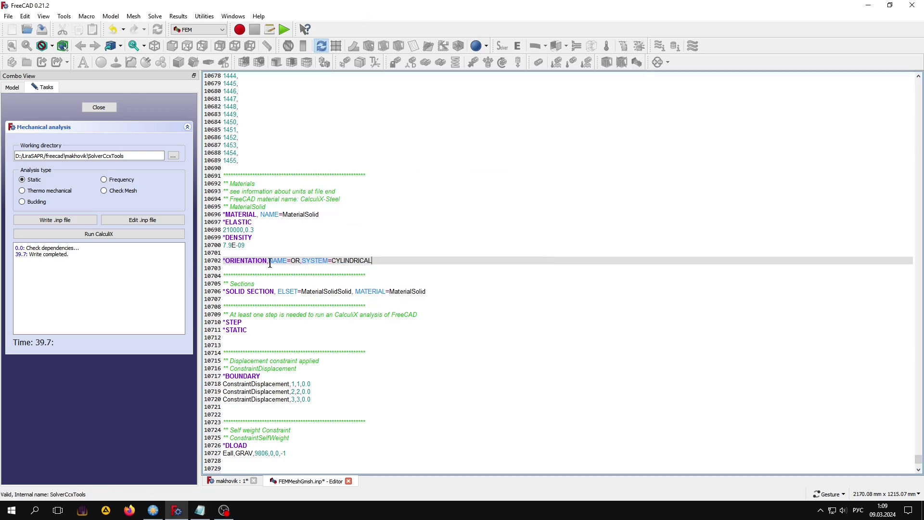
click(371, 260)
key(Return)
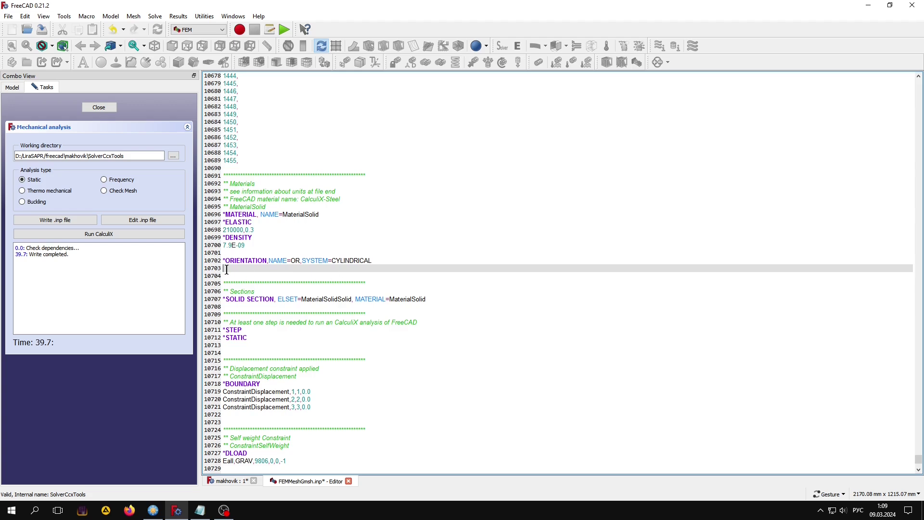
right_click(227, 270)
click(264, 322)
- Append ',ORIENTATION=OR' after MaterialSolid on the SOLID SECTION line
click(200, 510)
drag(386, 197, 312, 197)
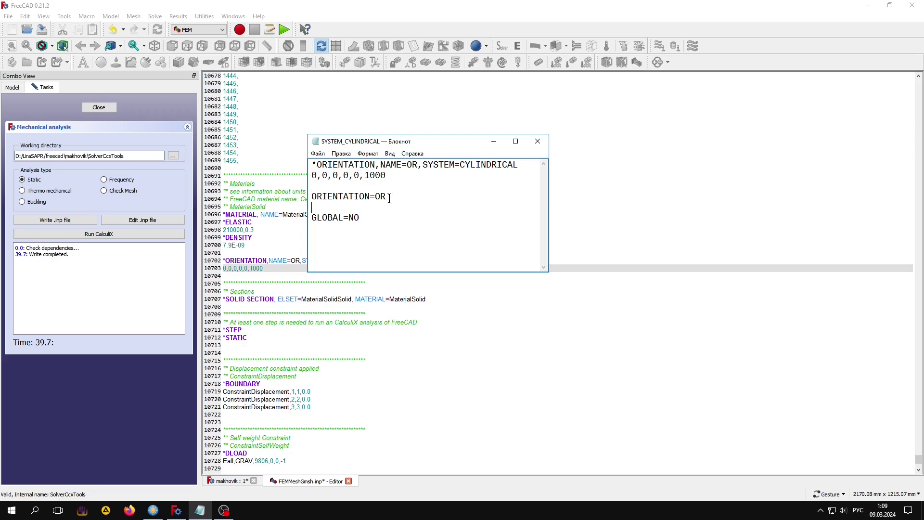
right_click(333, 198)
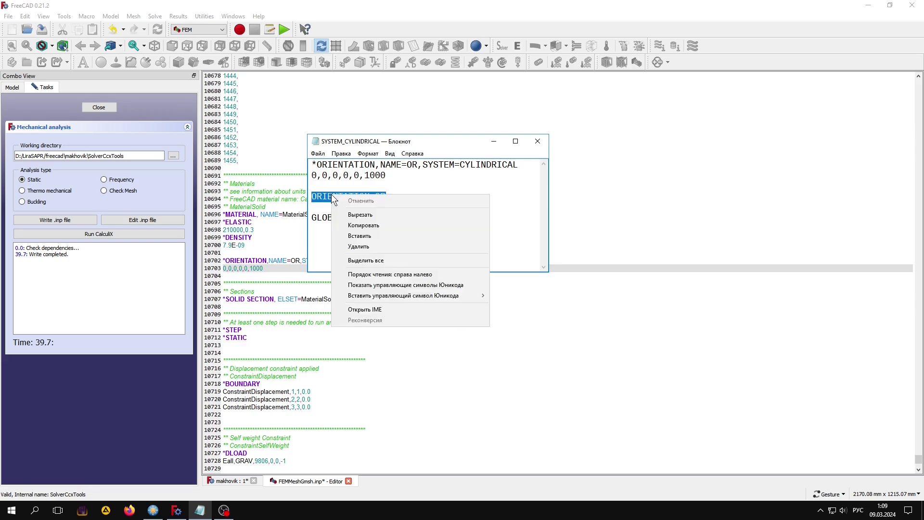
click(361, 225)
click(436, 6)
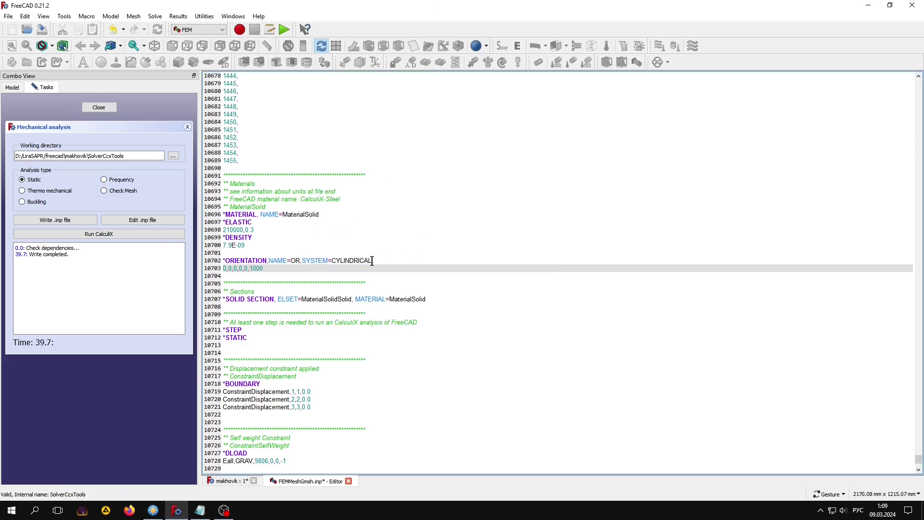
click(434, 300)
key(alt+shift)
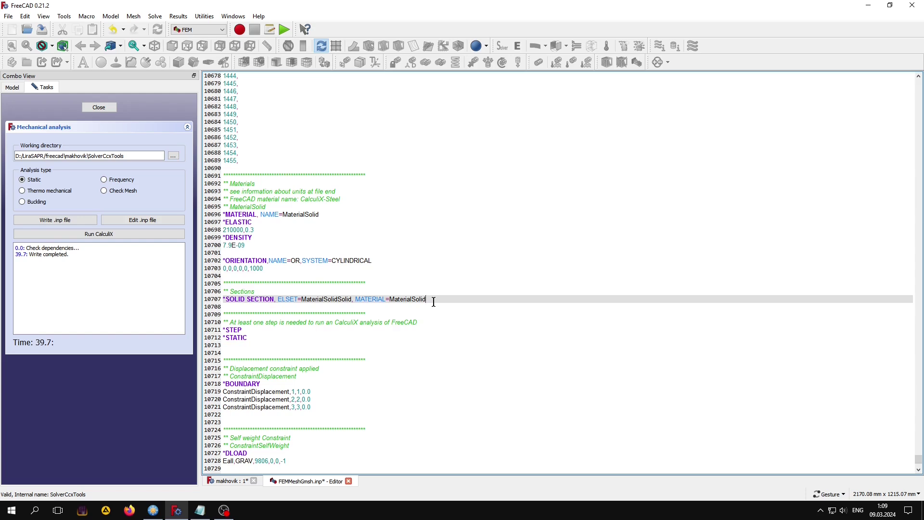
text(,)
right_click(434, 300)
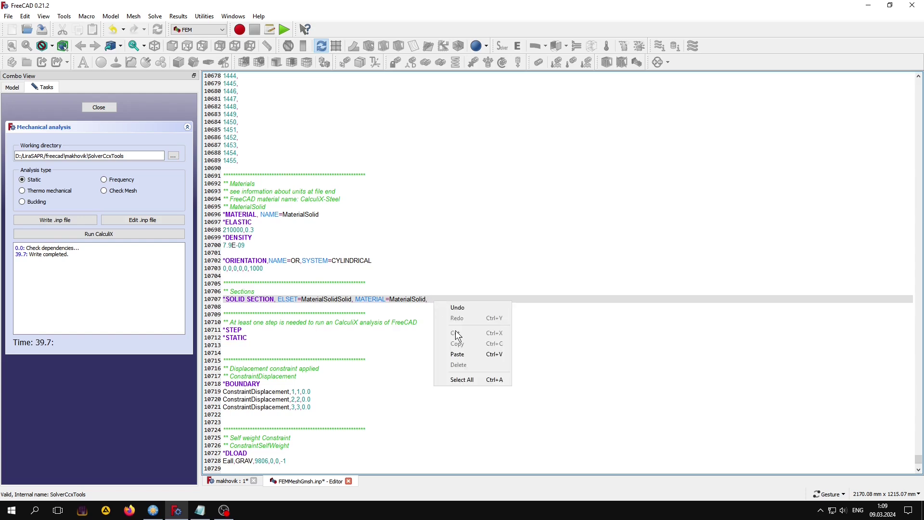
click(461, 354)
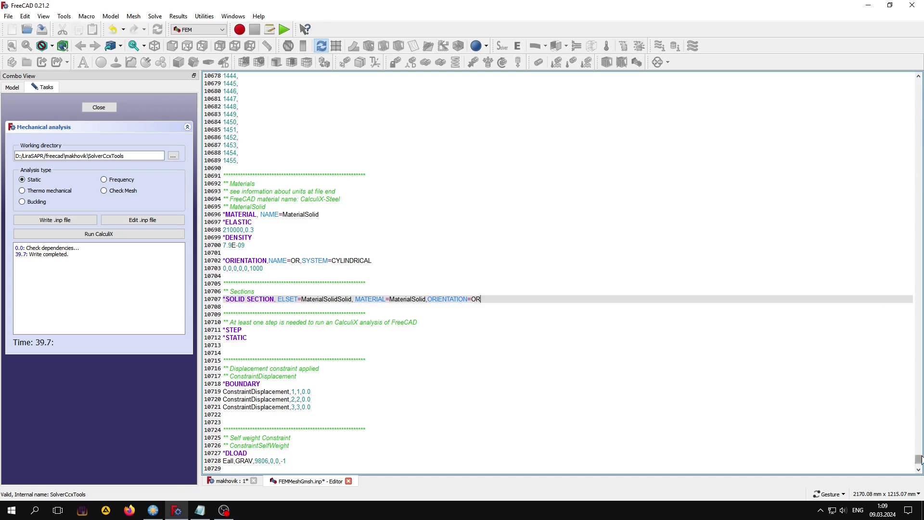
- Copy ',GLOBAL=NO' from the note and append it to the *NODE FILE line of the inp
scroll(835, 420, down, 4)
scroll(835, 420, down, 9)
scroll(835, 421, down, 3)
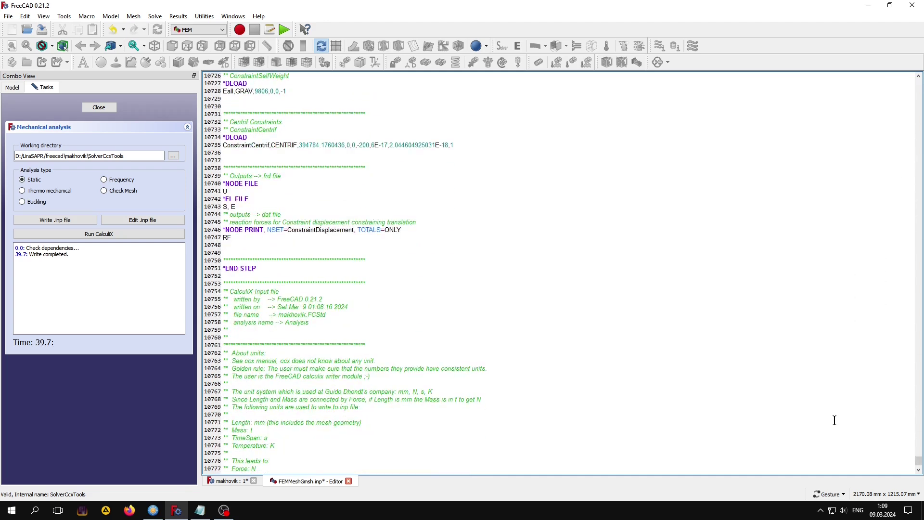
click(200, 511)
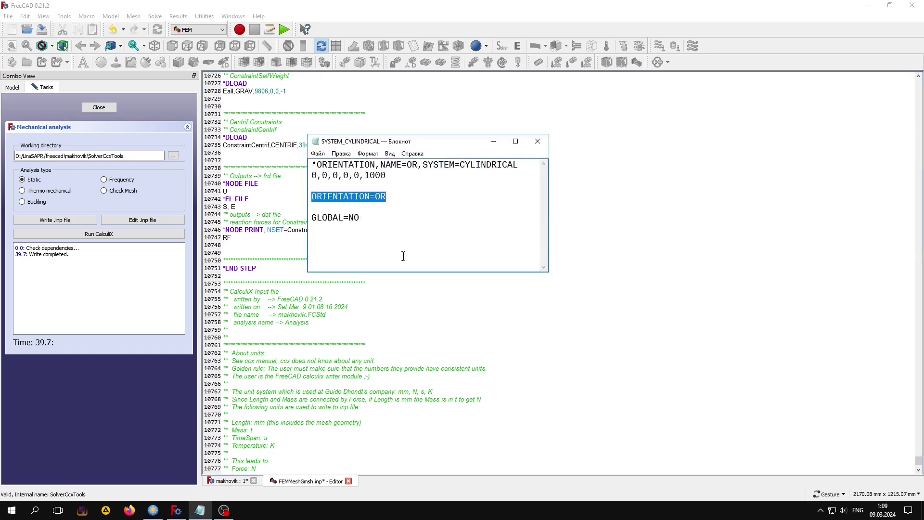
drag(370, 220, 311, 218)
right_click(342, 214)
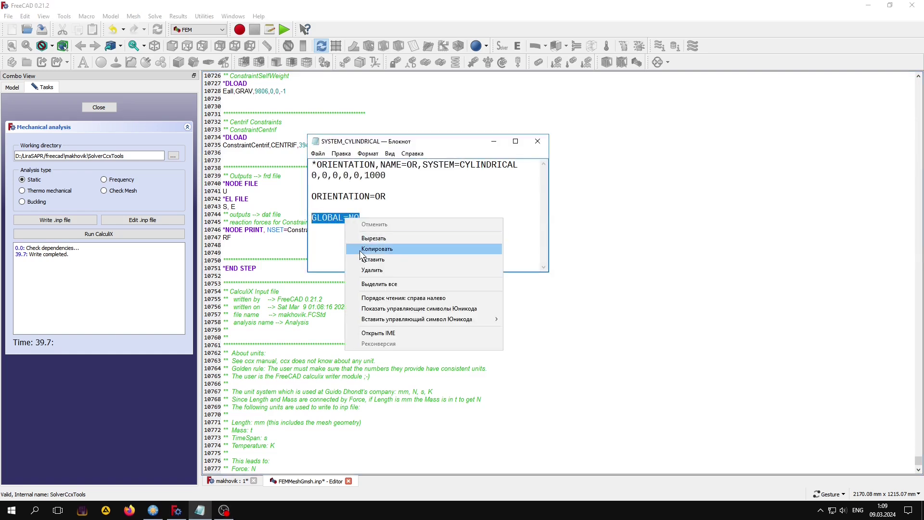
click(360, 252)
click(356, 77)
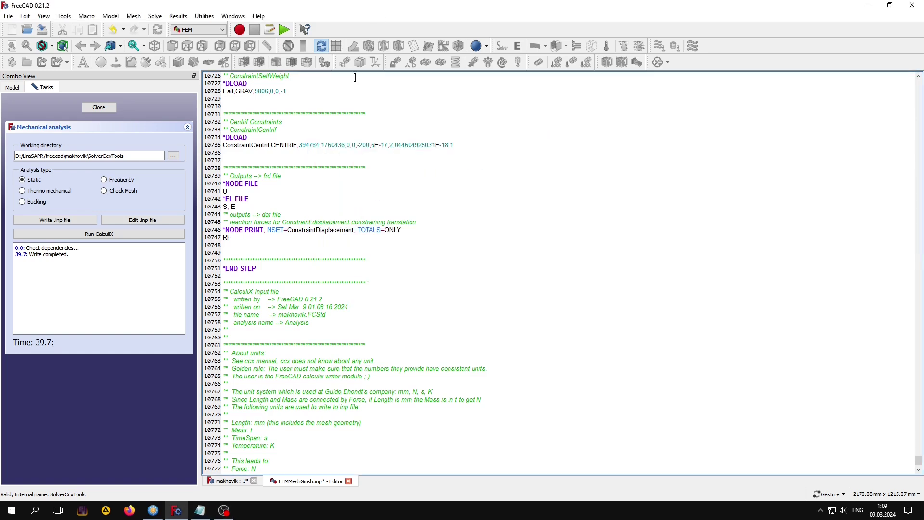
click(261, 187)
text(,)
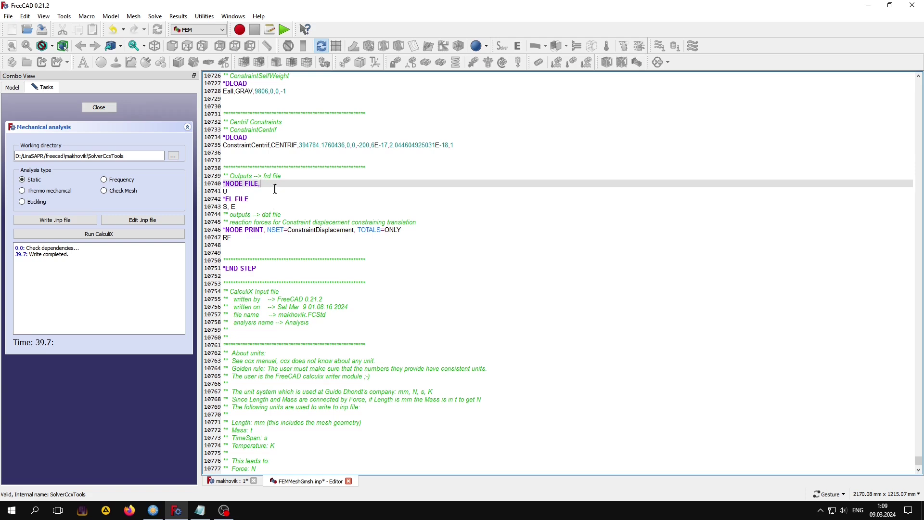
right_click(274, 189)
click(291, 236)
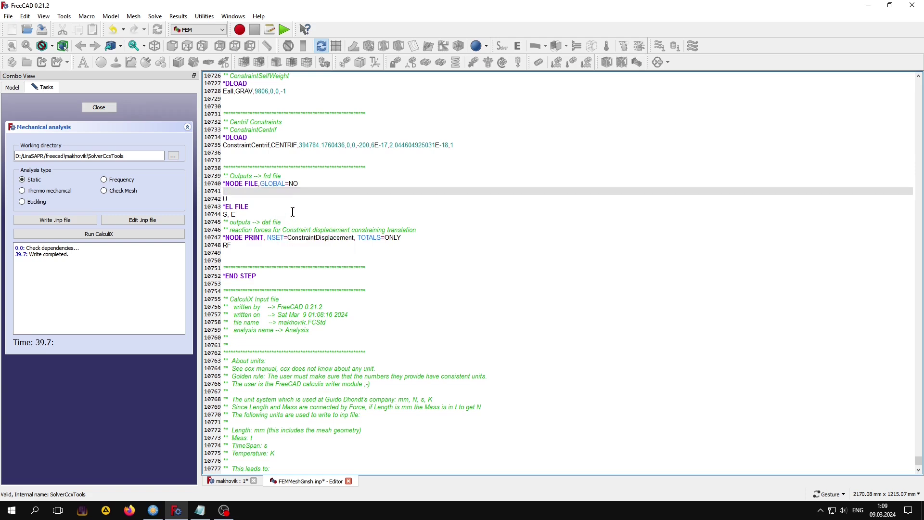
click(308, 181)
key(Delete)
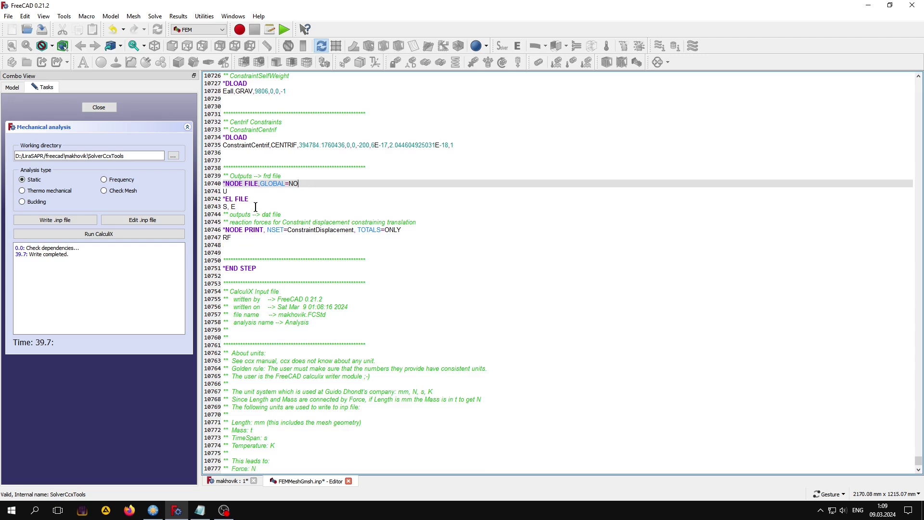
- Append ',GLOBAL=NO' to the *EL FILE line as well
click(256, 198)
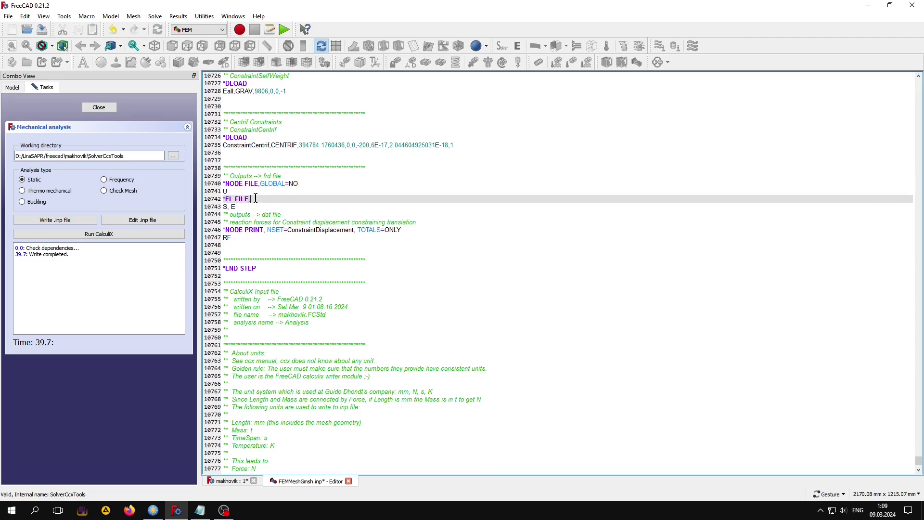
right_click(256, 199)
click(284, 246)
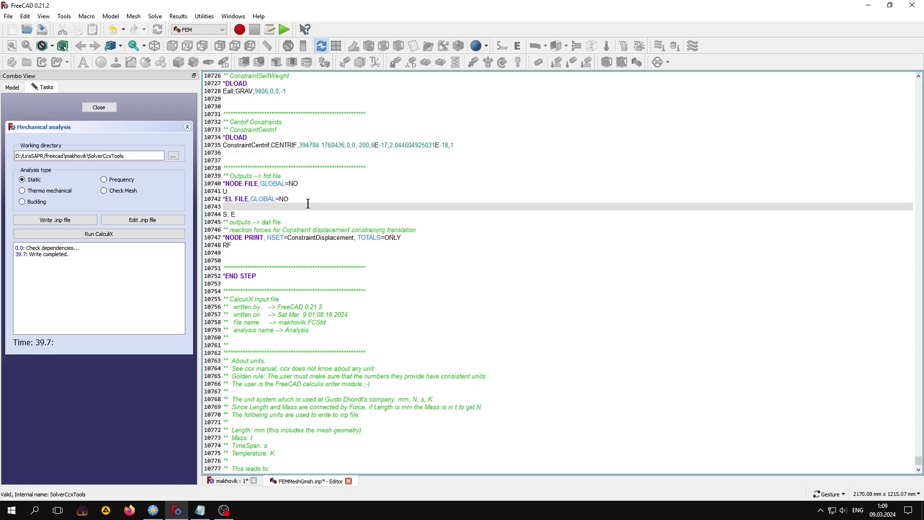
click(303, 200)
key(Delete)
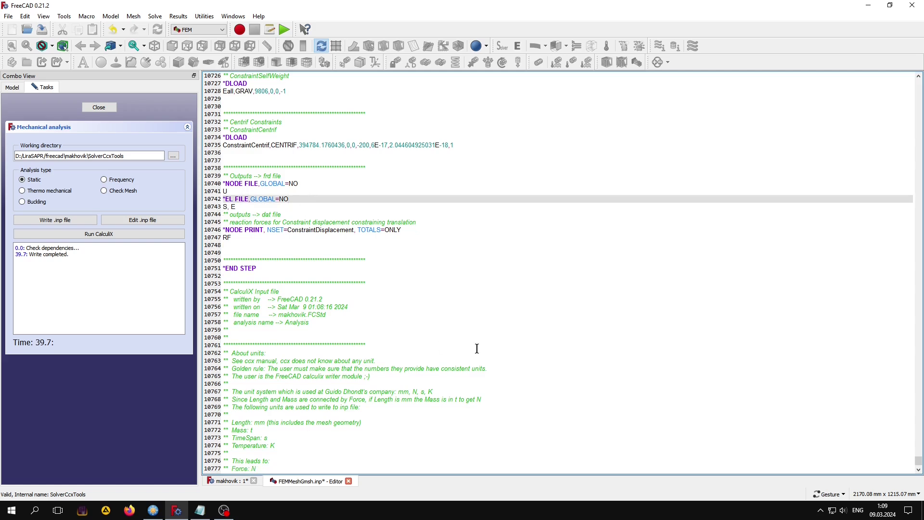
- Save the edited inp file and rerun the CalculiX analysis
click(349, 481)
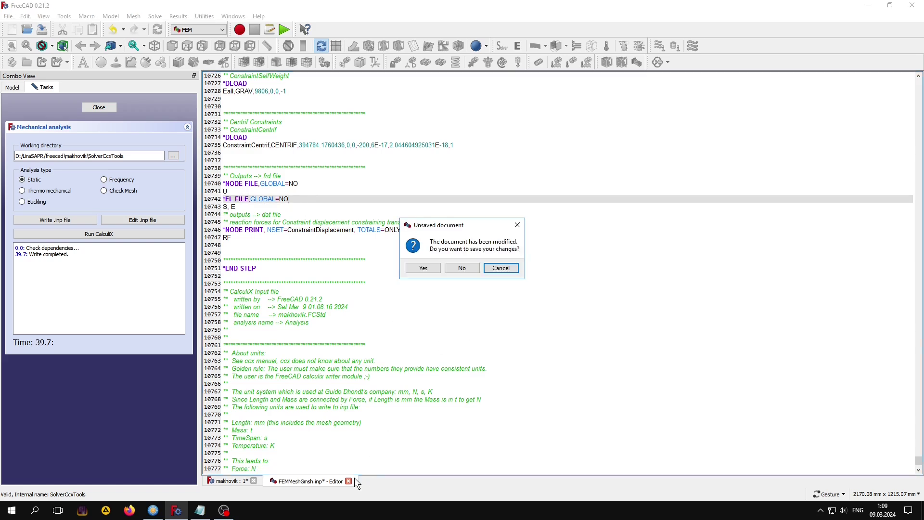
click(422, 273)
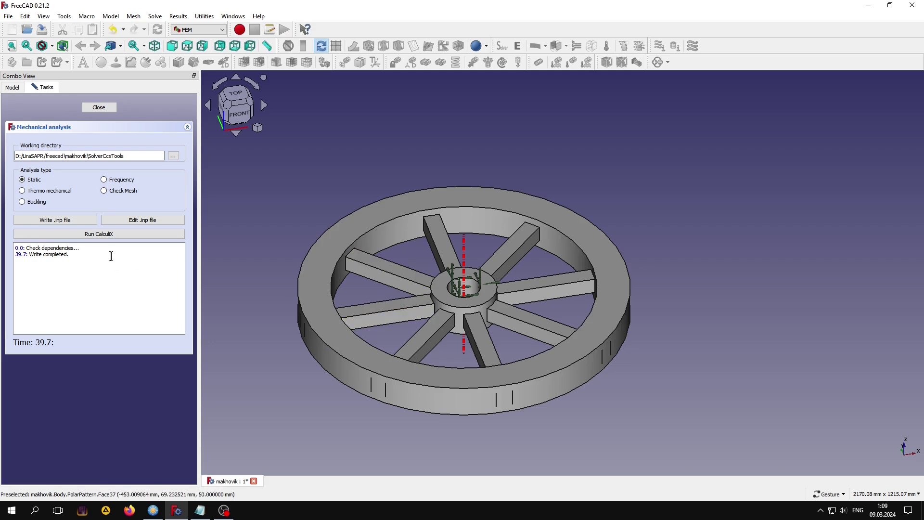
click(102, 235)
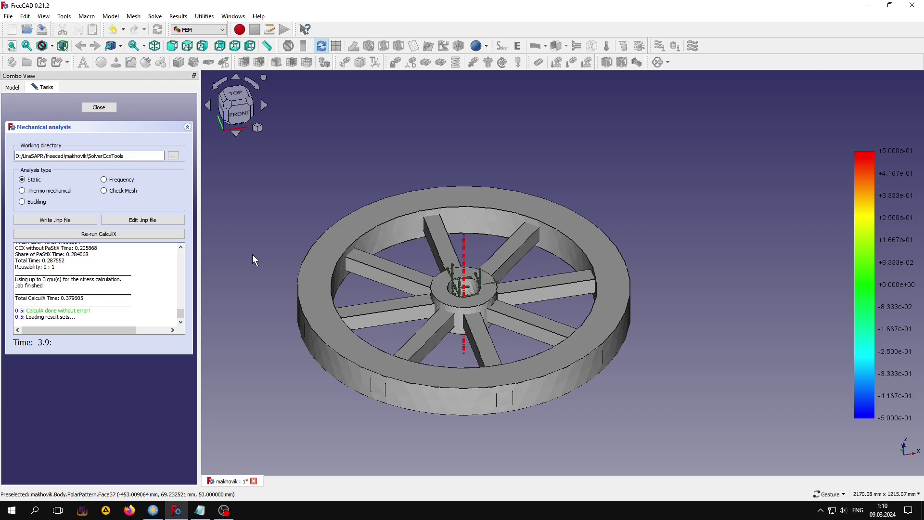
click(100, 108)
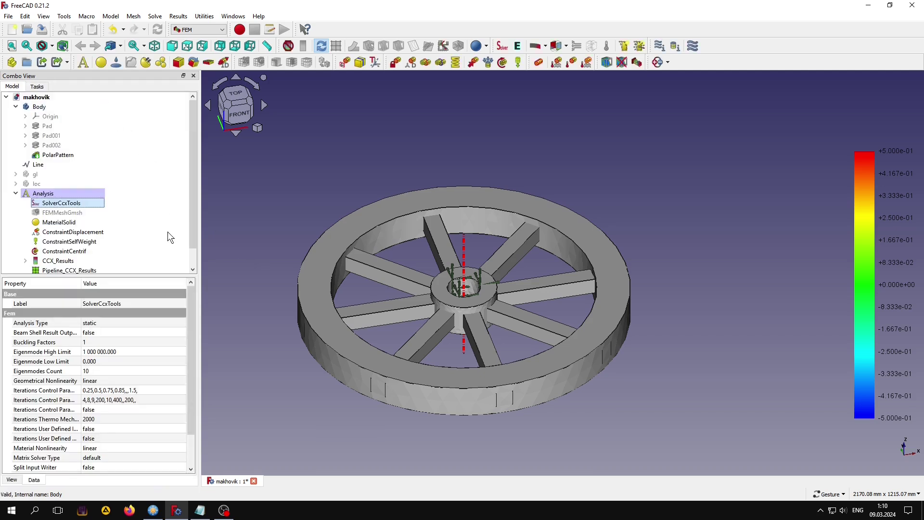
- Colour the CCX_Results by von Mises stress with the deformed shape shown
scroll(167, 232, down, 1)
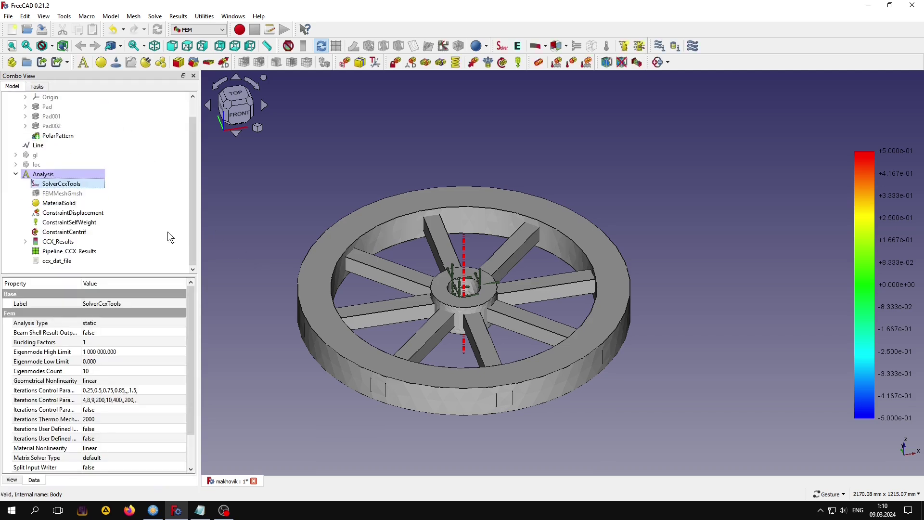
double_click(51, 242)
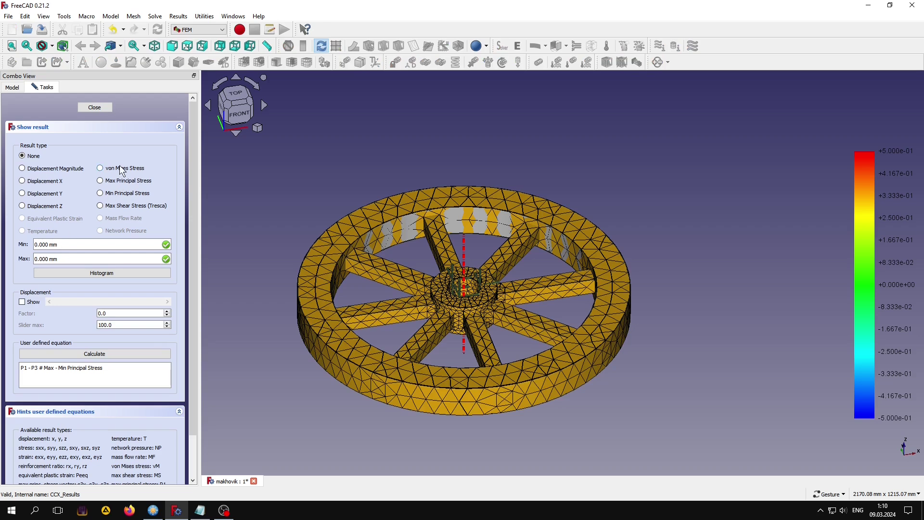
click(121, 168)
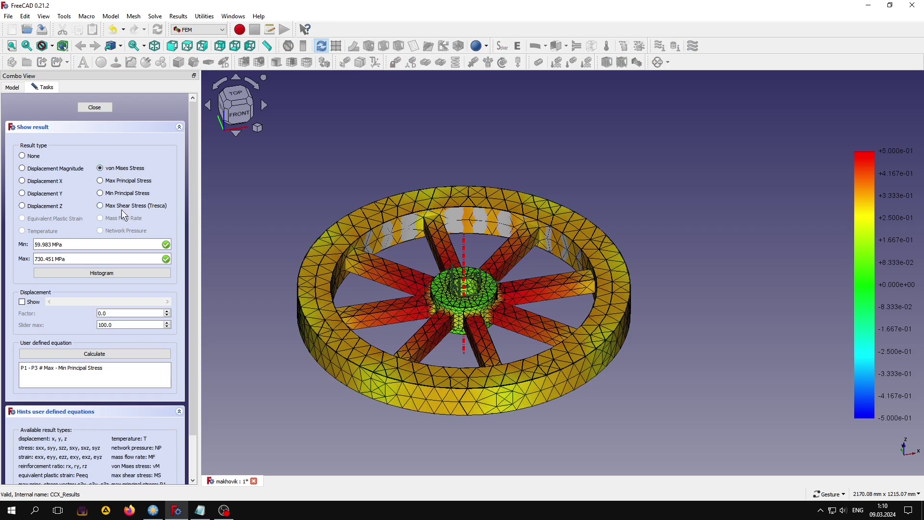
click(21, 301)
drag(61, 301, 181, 306)
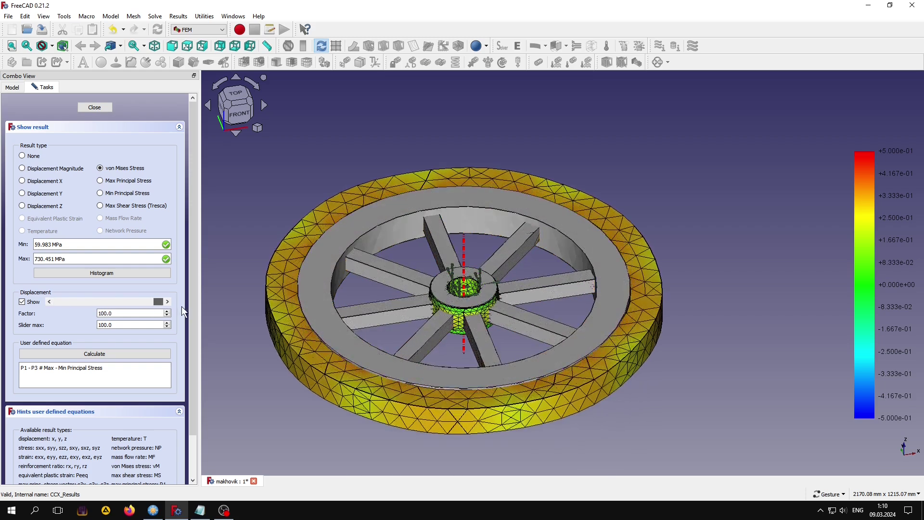
click(12, 88)
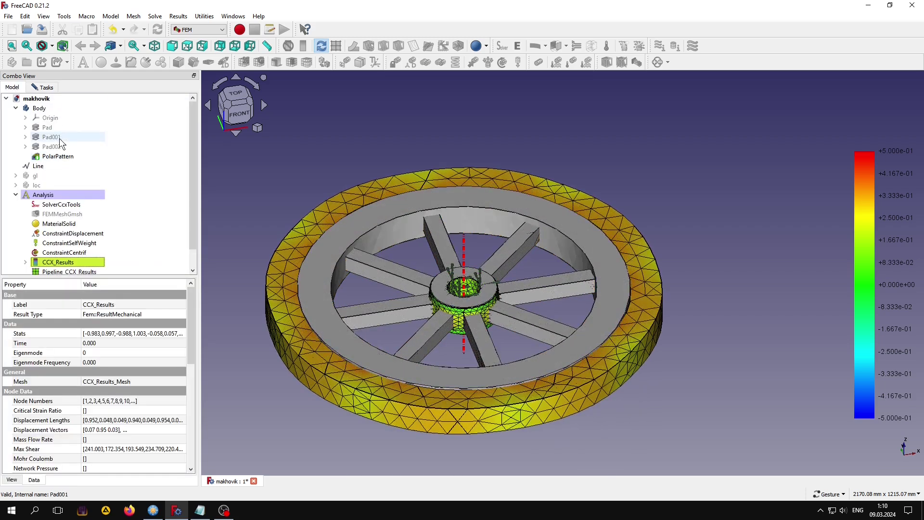
click(39, 108)
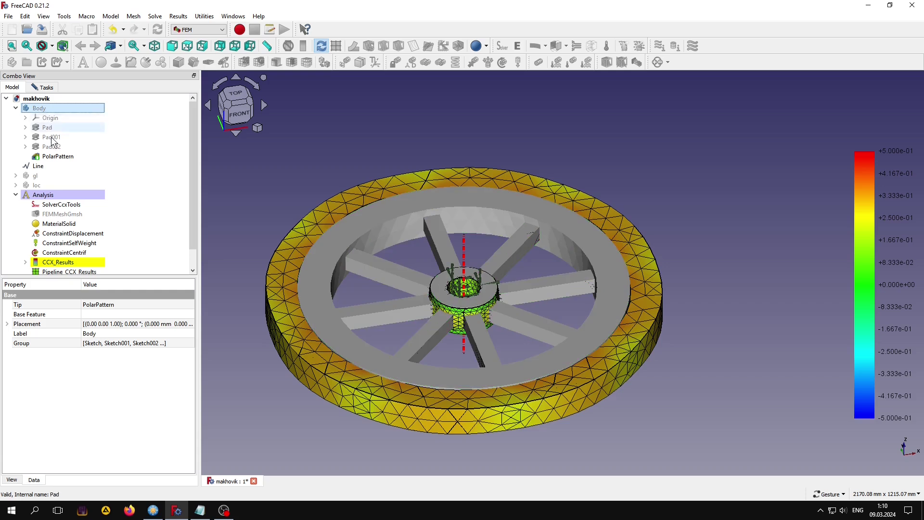
click(61, 272)
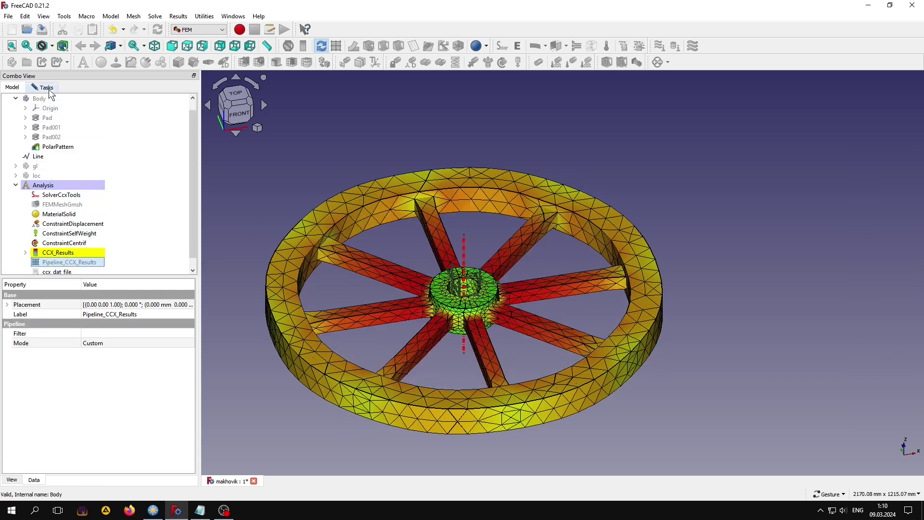
click(46, 87)
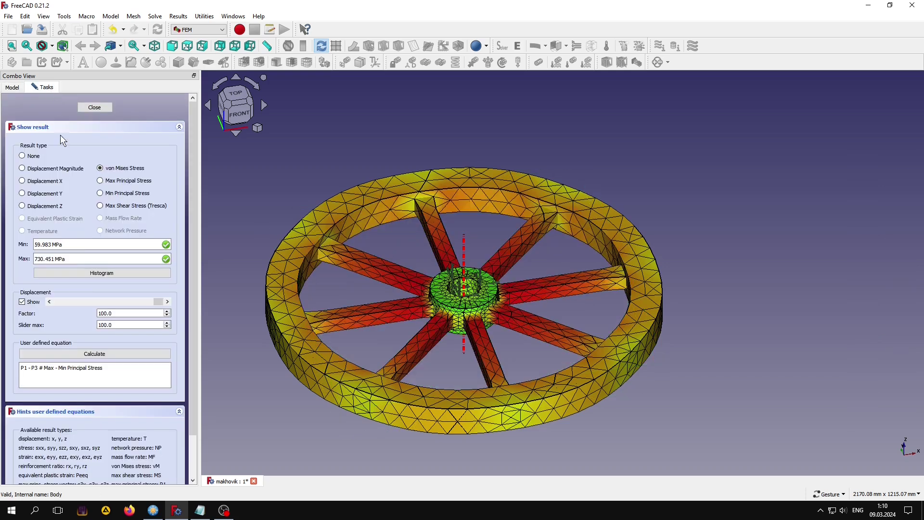
- Set displacement slider max to 1000, exaggerate by 380, view from above, and close
click(104, 326)
text(0)
drag(70, 301, 96, 302)
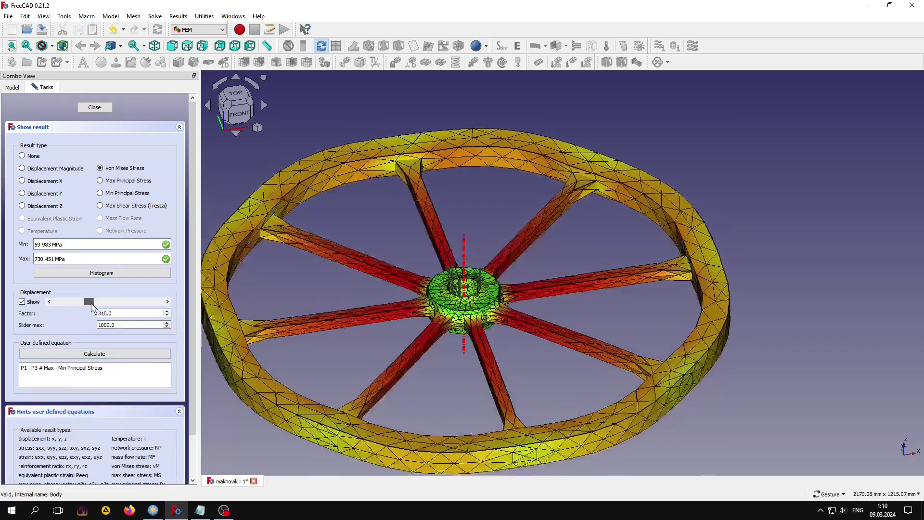
scroll(528, 242, down, 2)
drag(512, 223, 502, 275)
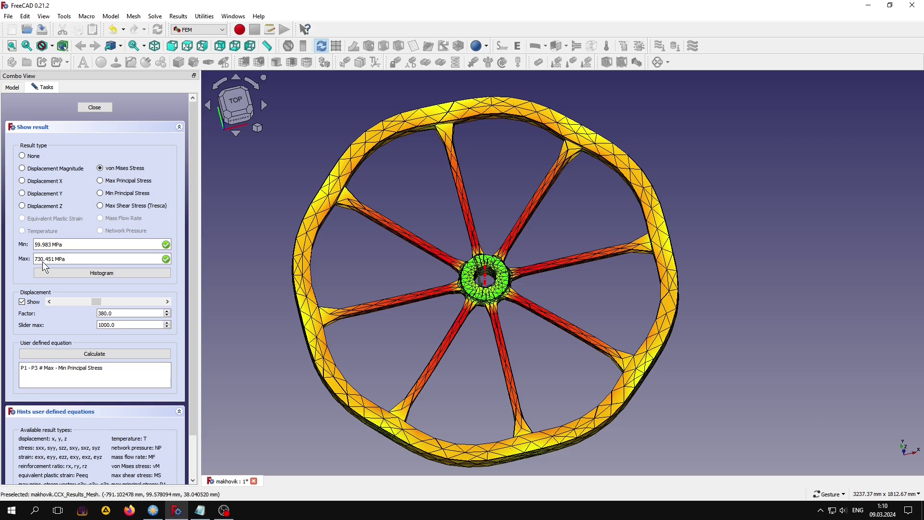
click(94, 107)
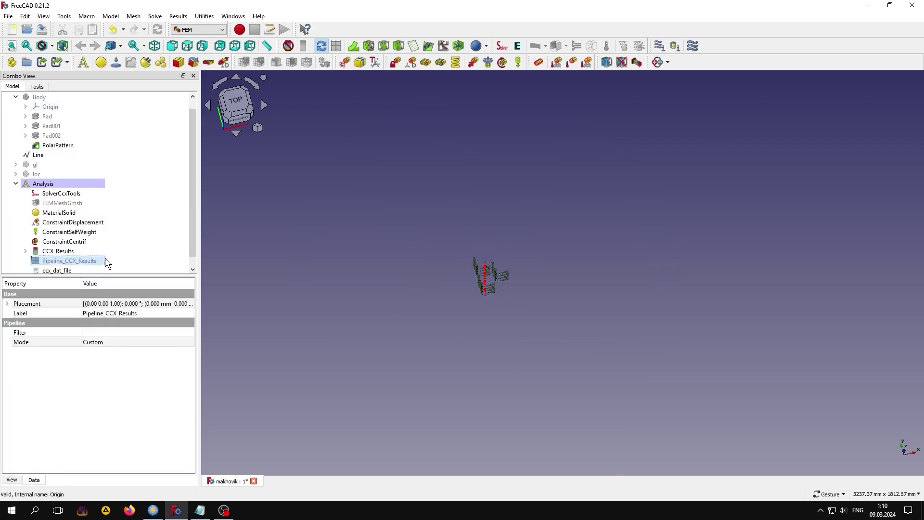
- Show Pipeline_CCX_Results in Top view coloured by Stress xx component
scroll(105, 262, down, 1)
key(space)
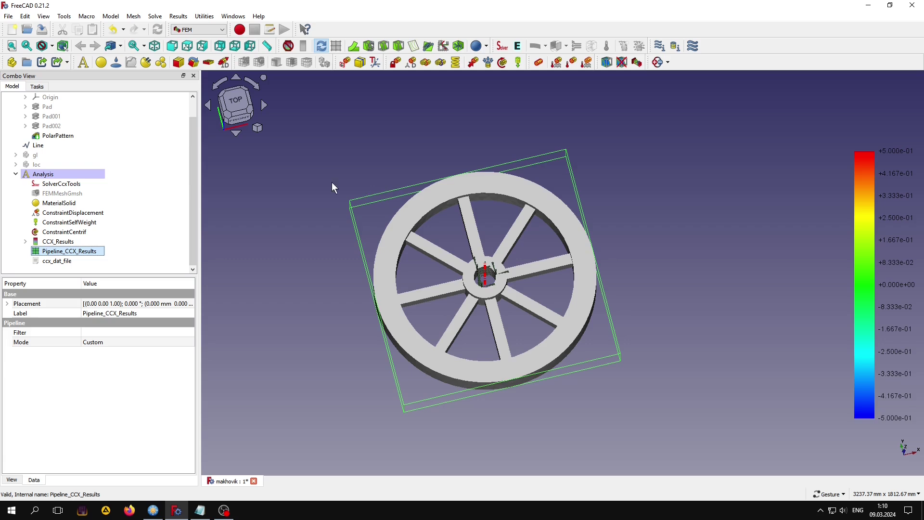
click(231, 102)
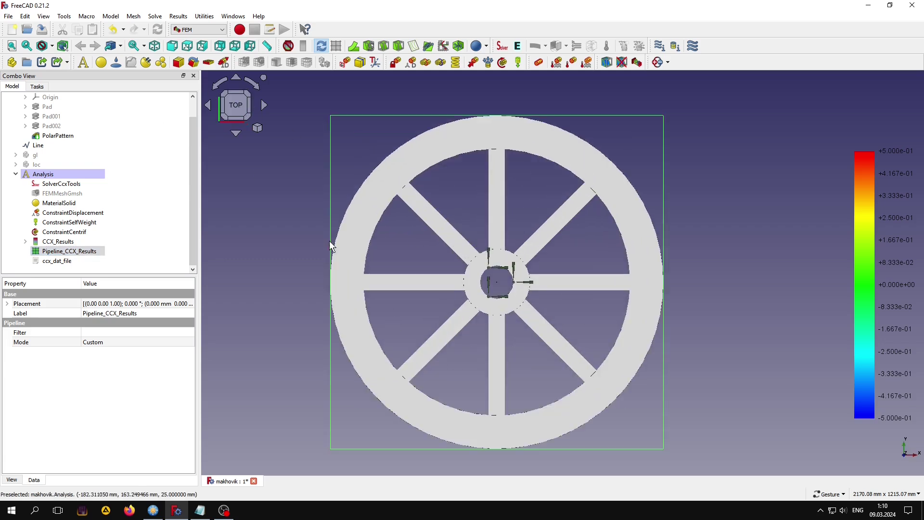
double_click(68, 251)
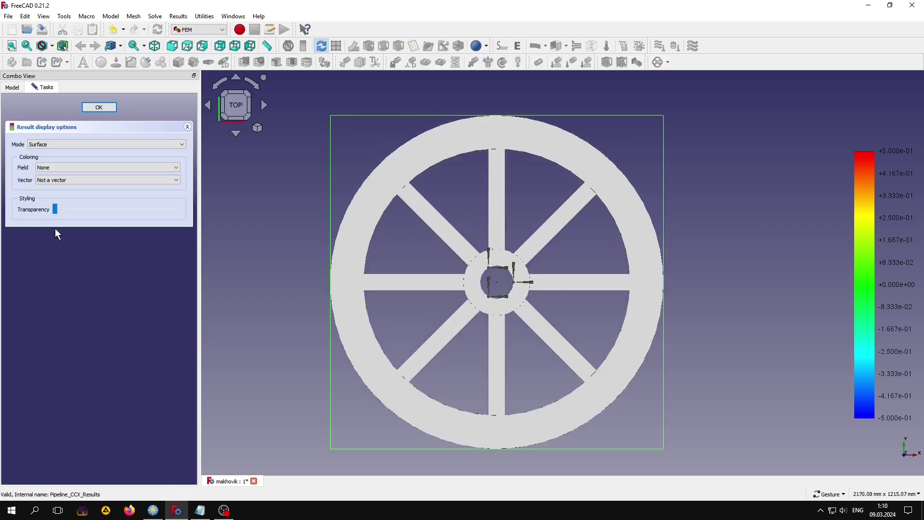
click(63, 170)
scroll(77, 197, down, 3)
scroll(77, 198, down, 2)
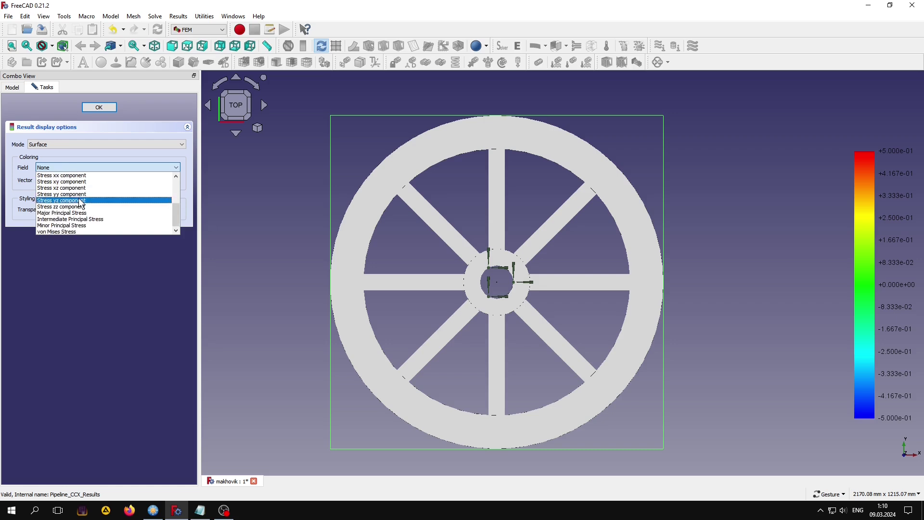
scroll(79, 202, up, 2)
click(68, 200)
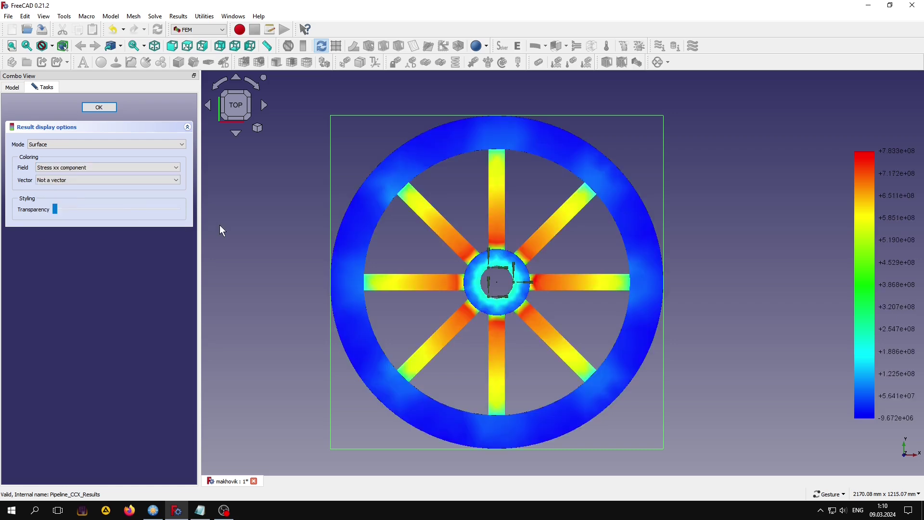
- Switch the pipeline's colouring field to Stress yy component
click(237, 306)
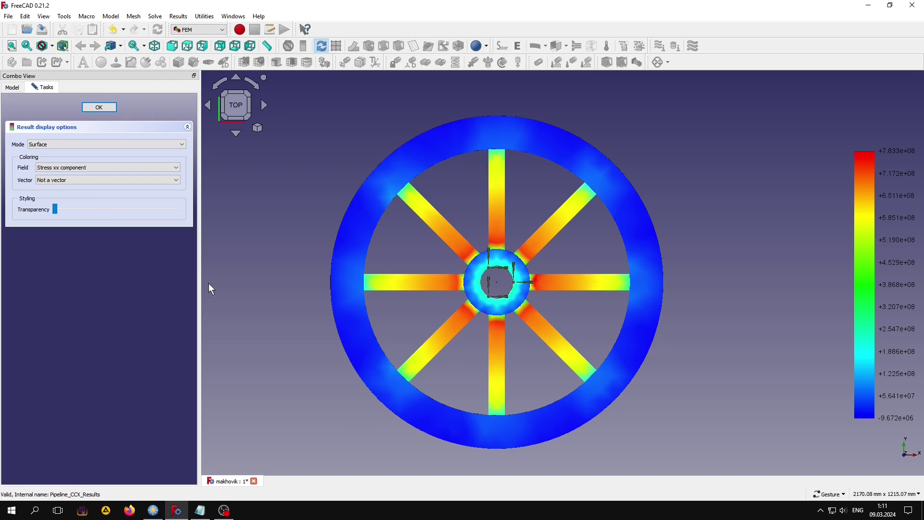
click(77, 168)
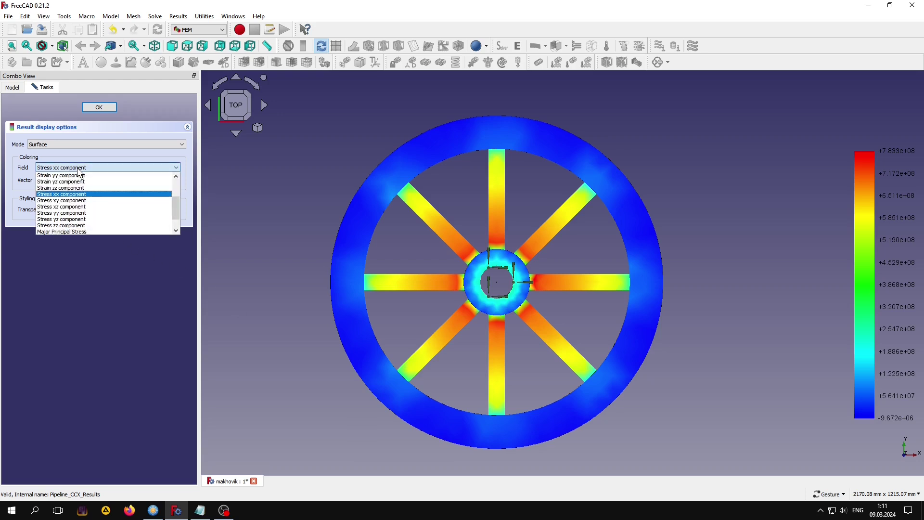
click(78, 213)
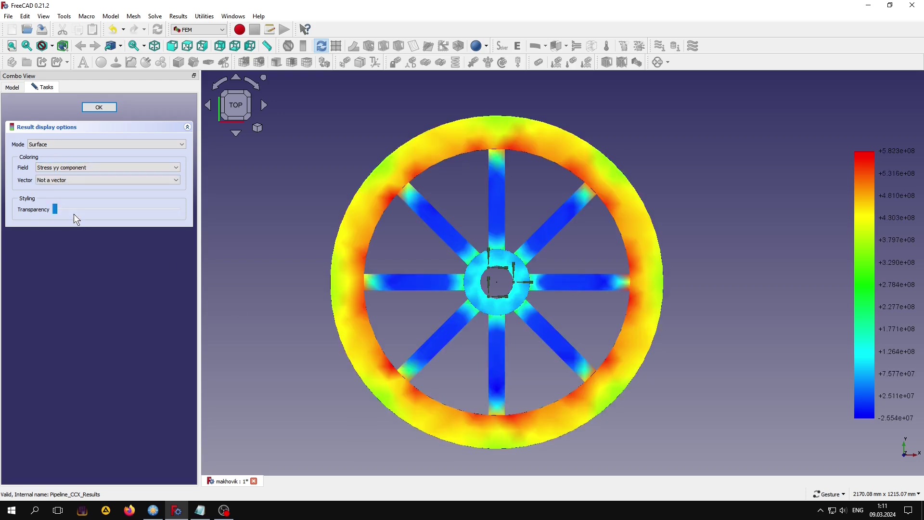